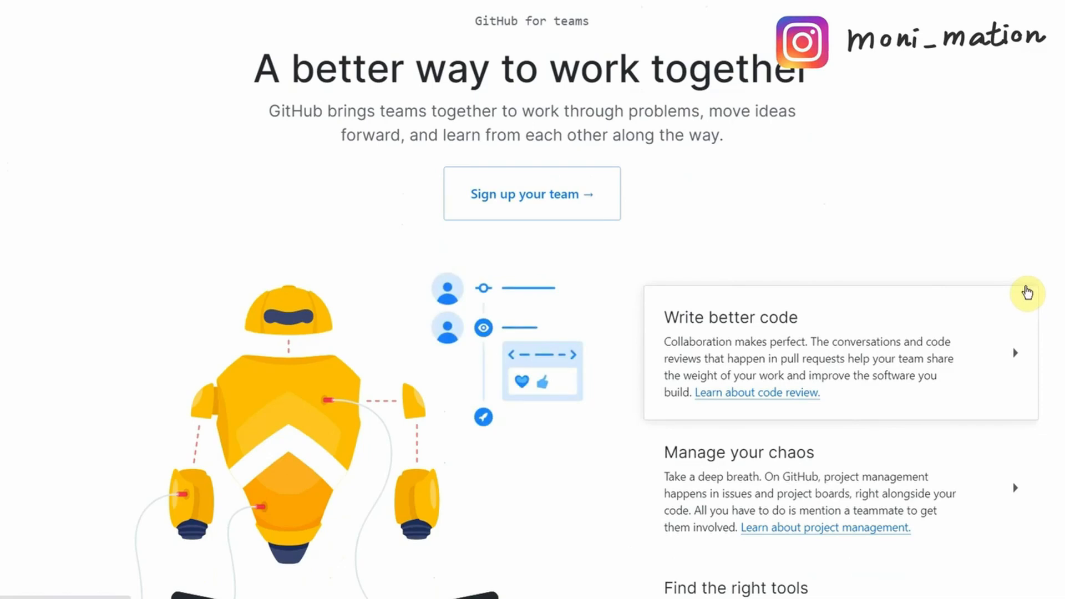
Fill the sign-up form with a new username, e-mail address and password, then submit it.
{"action": "scroll", "coordinate": [1028, 293], "scroll_direction": "down", "scroll_amount": 3}
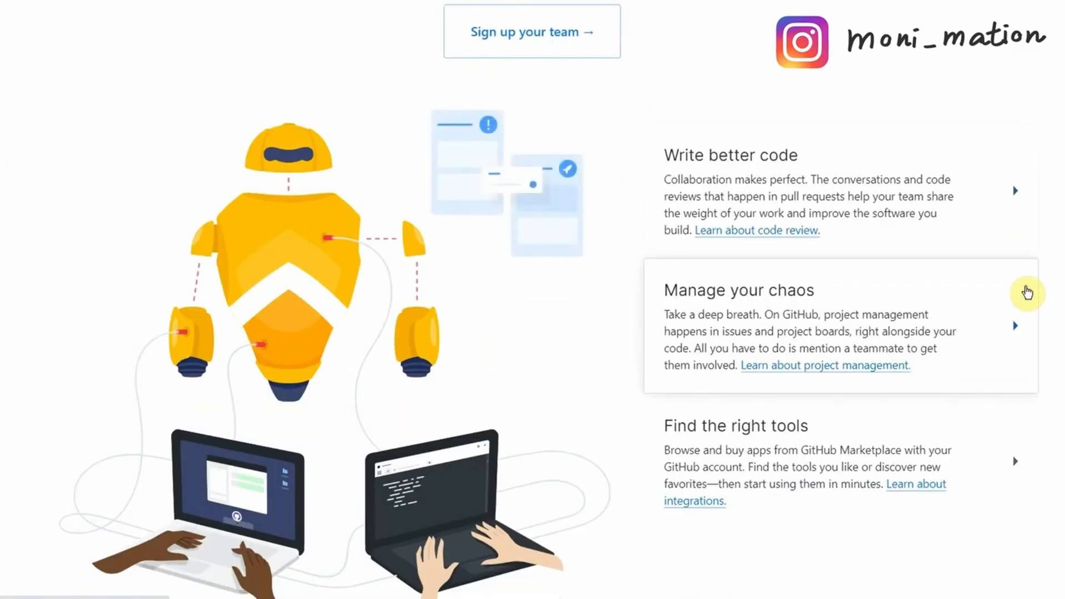
{"action": "scroll", "coordinate": [1028, 293], "scroll_direction": "down", "scroll_amount": 5}
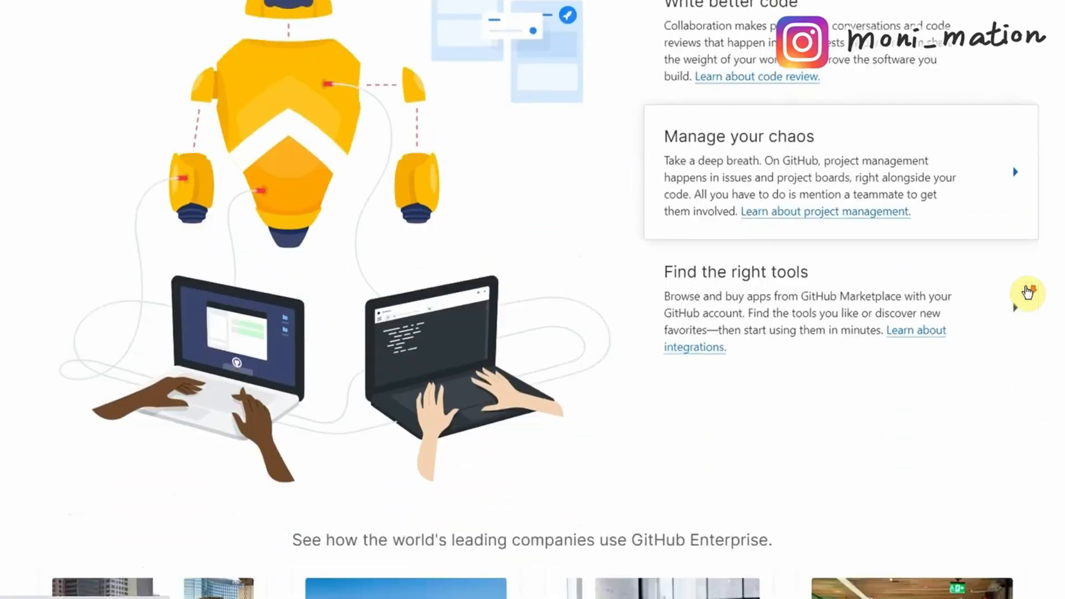
{"action": "scroll", "coordinate": [1027, 288], "scroll_direction": "down", "scroll_amount": 6}
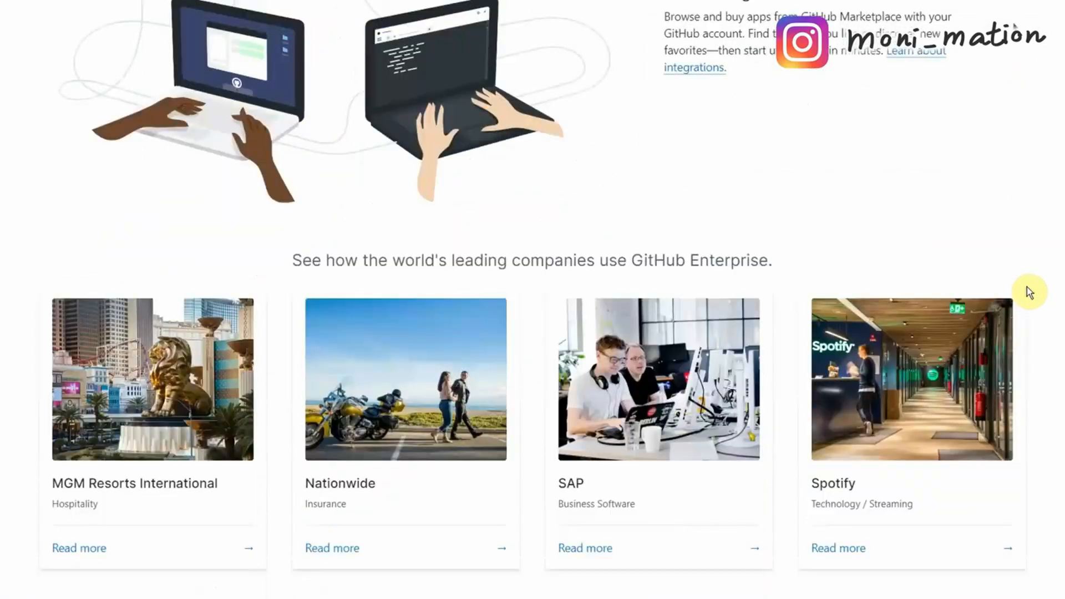
{"action": "scroll", "coordinate": [1055, 301], "scroll_direction": "down", "scroll_amount": 3}
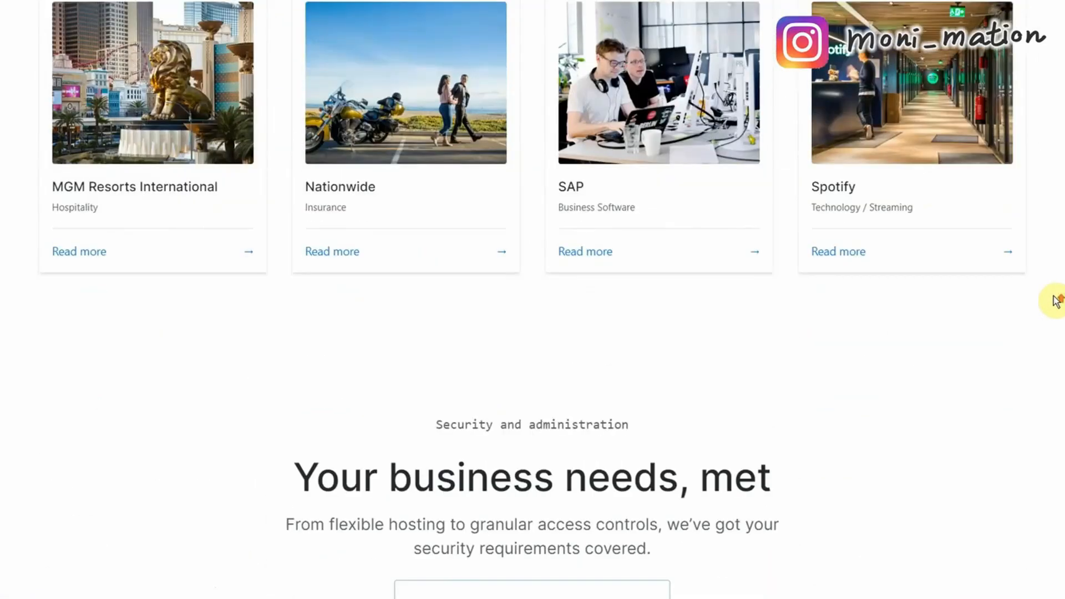
{"action": "scroll", "coordinate": [1055, 301], "scroll_direction": "up", "scroll_amount": 20}
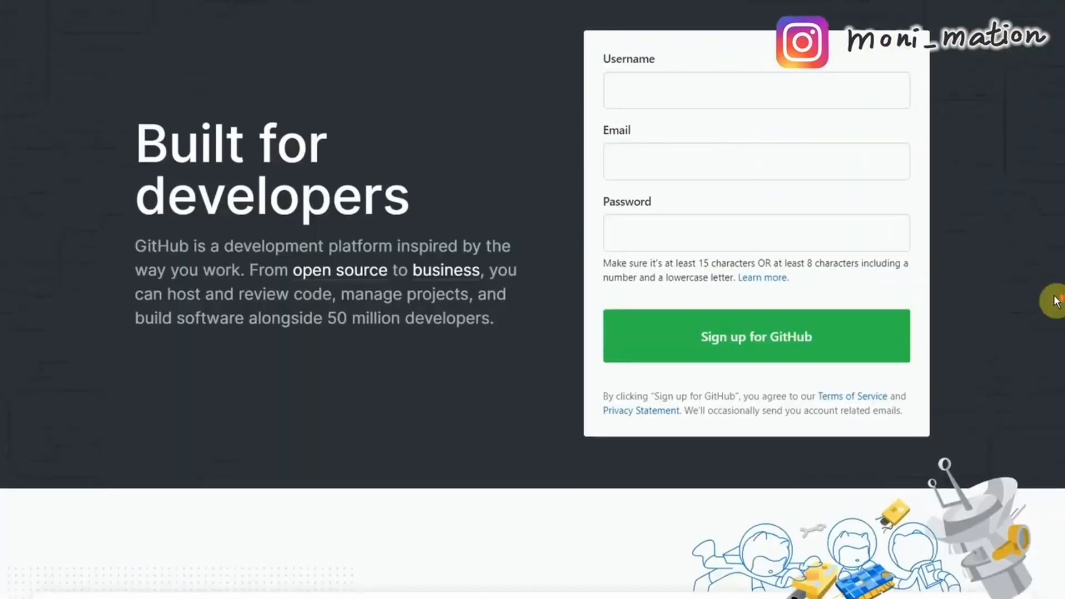
{"action": "scroll", "coordinate": [1056, 301], "scroll_direction": "up", "scroll_amount": 2}
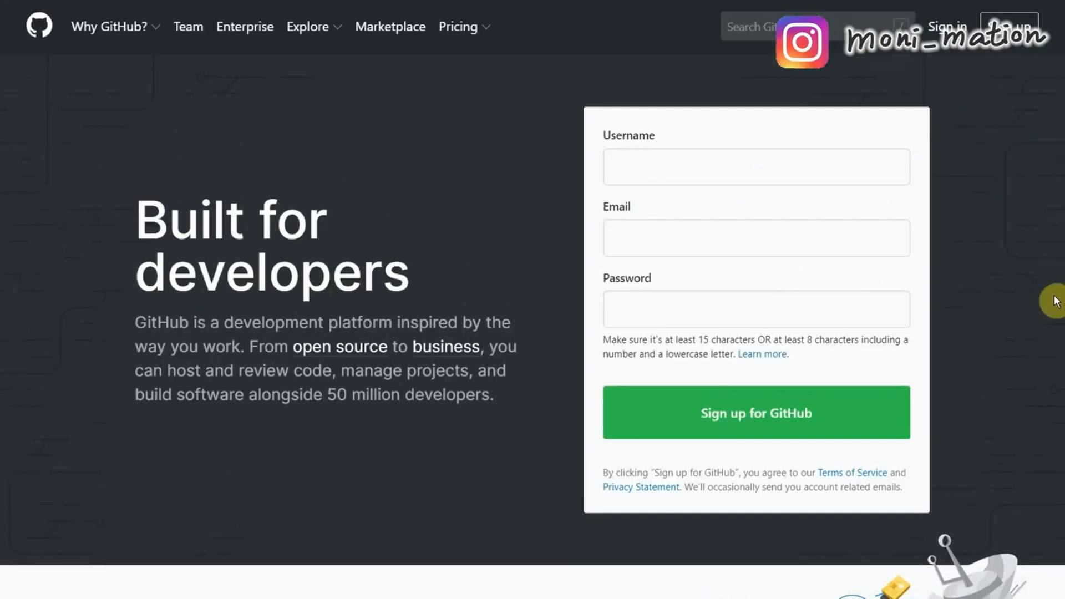
{"action": "left_click", "coordinate": [700, 165]}
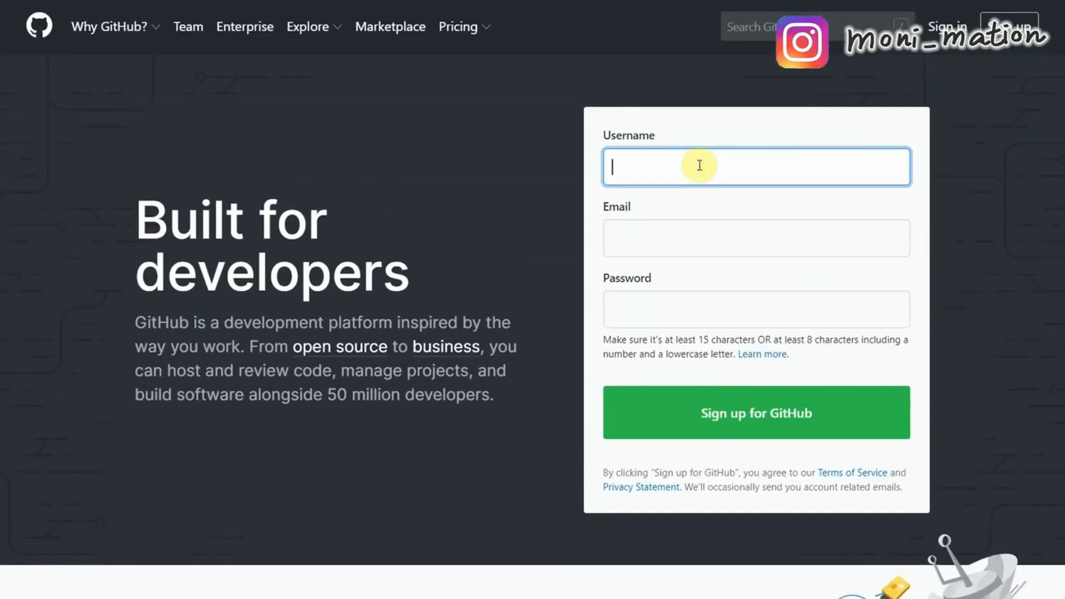
{"action": "type", "text": "hello"}
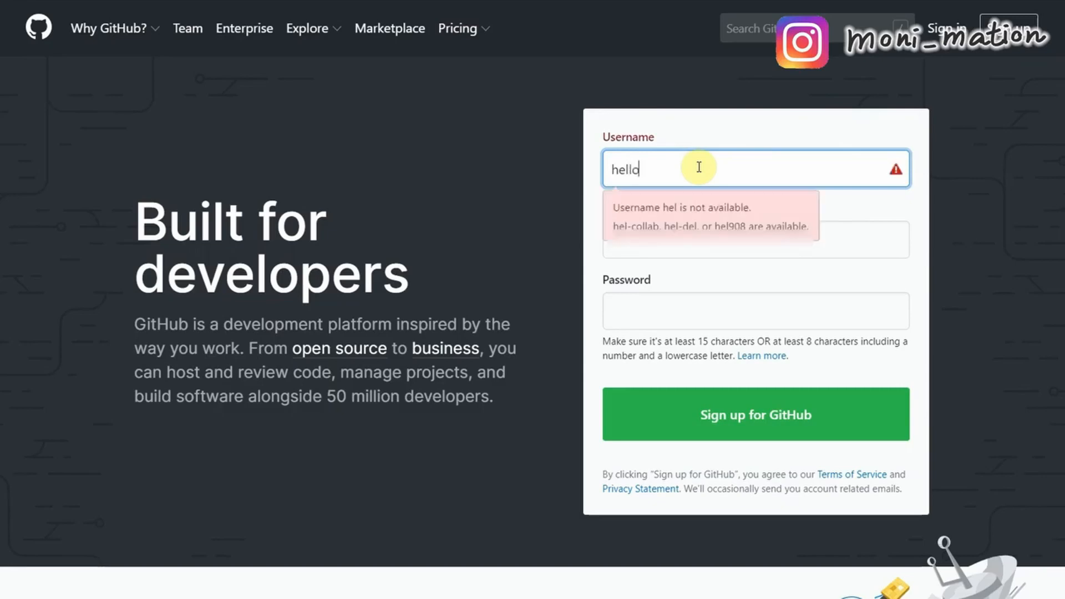
{"action": "type", "text": "cutiemation"}
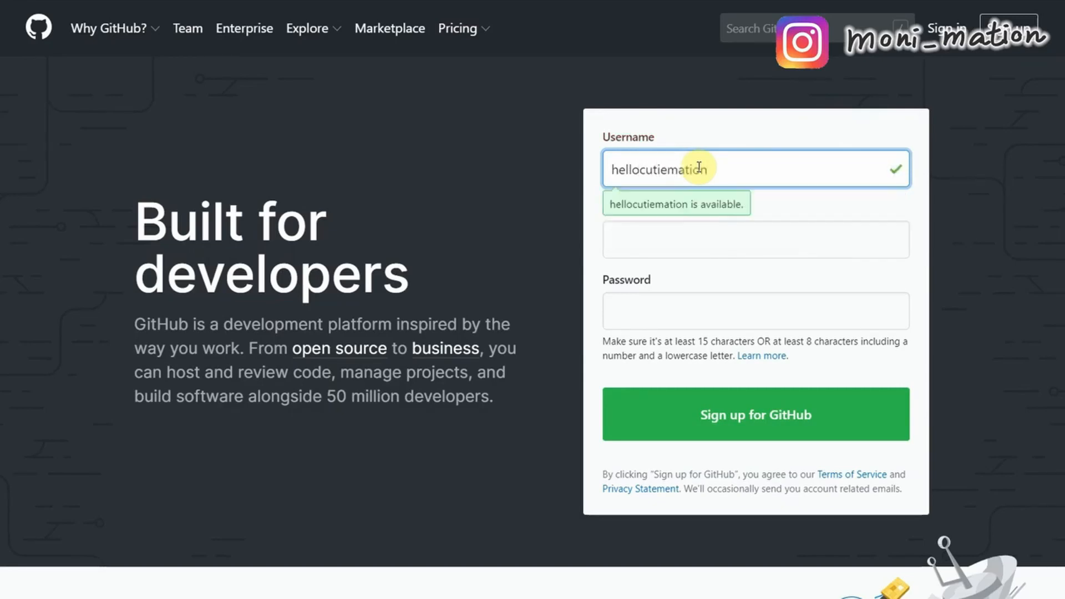
{"action": "left_click", "coordinate": [661, 239]}
{"action": "left_click", "coordinate": [768, 301]}
{"action": "type", "text": "*********"}
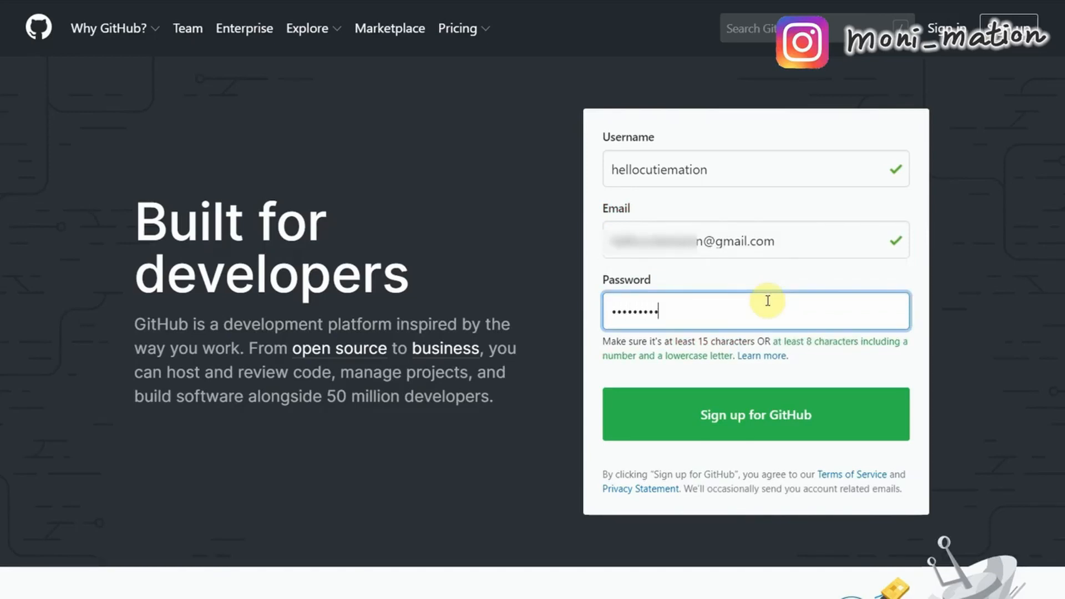
{"action": "left_click", "coordinate": [809, 423]}
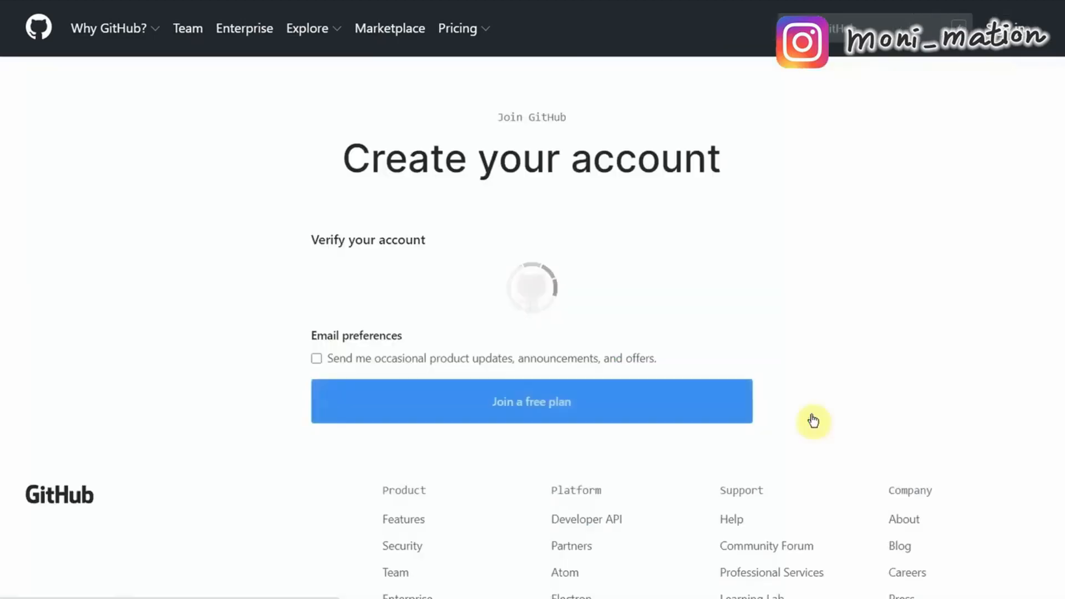
Pass the verification puzzle by rotating the animal image upright.
{"action": "scroll", "coordinate": [995, 361], "scroll_direction": "down", "scroll_amount": 1}
{"action": "left_click", "coordinate": [494, 314]}
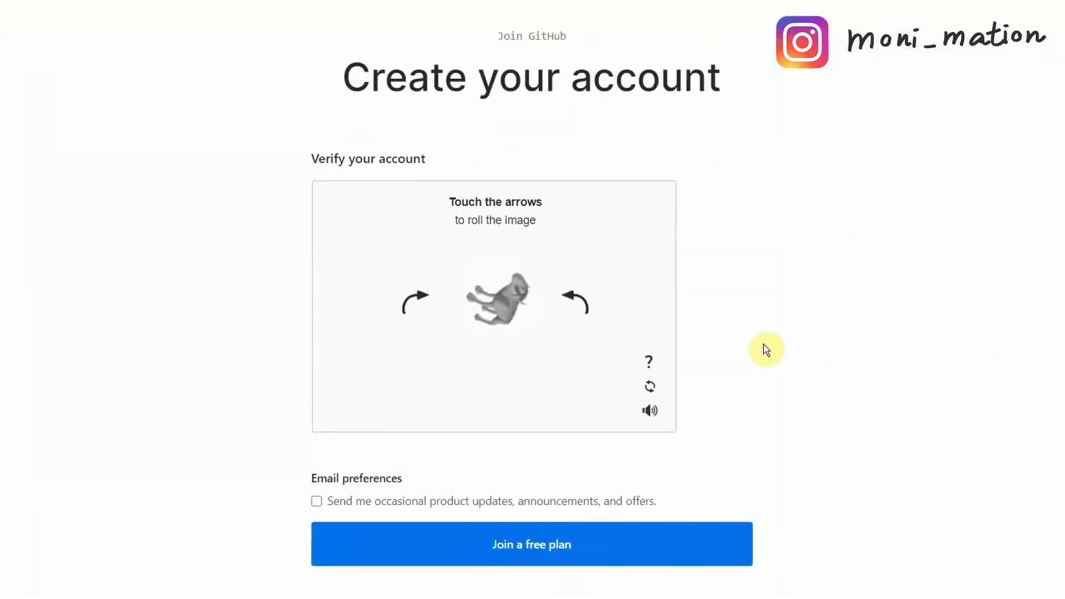
{"action": "left_click", "coordinate": [425, 301]}
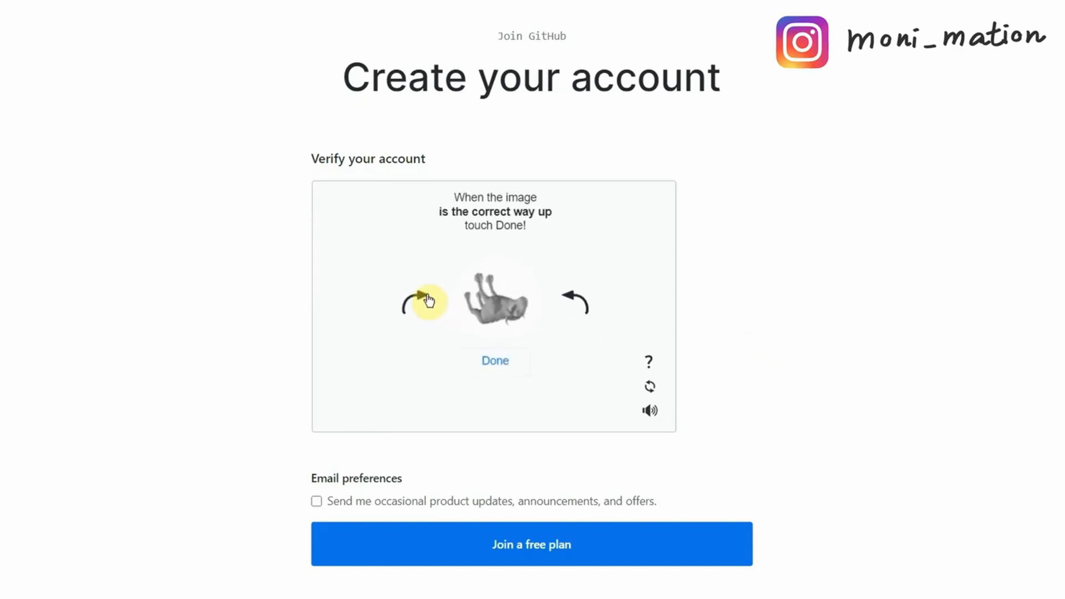
{"action": "left_click", "coordinate": [428, 300]}
{"action": "left_click", "coordinate": [429, 301]}
{"action": "left_click", "coordinate": [425, 300]}
{"action": "left_click", "coordinate": [509, 364]}
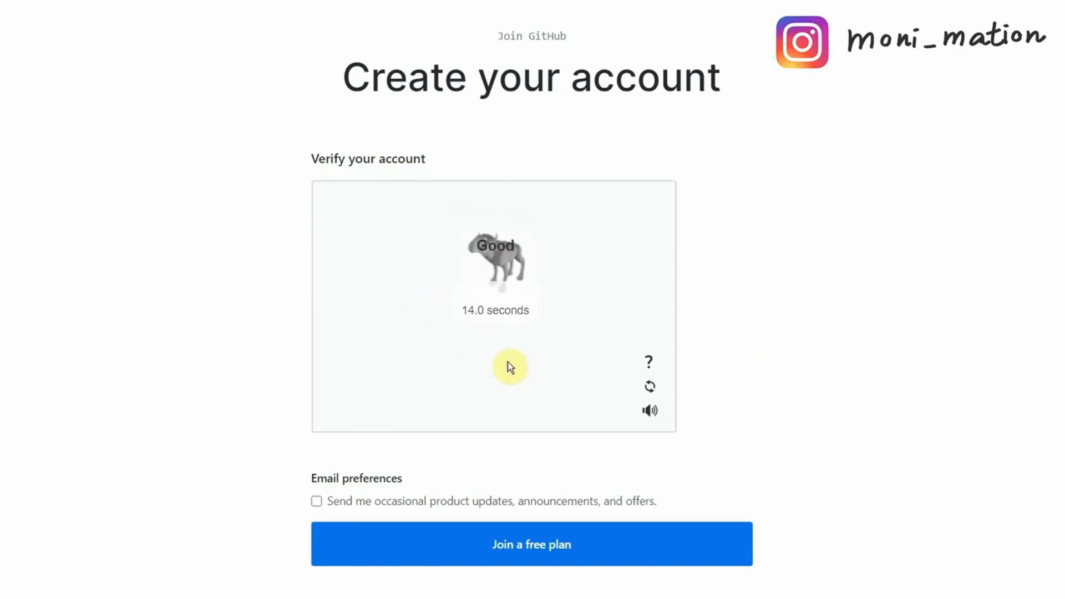
Opt into product update e-mails and join the free plan.
{"action": "scroll", "coordinate": [821, 371], "scroll_direction": "down", "scroll_amount": 3}
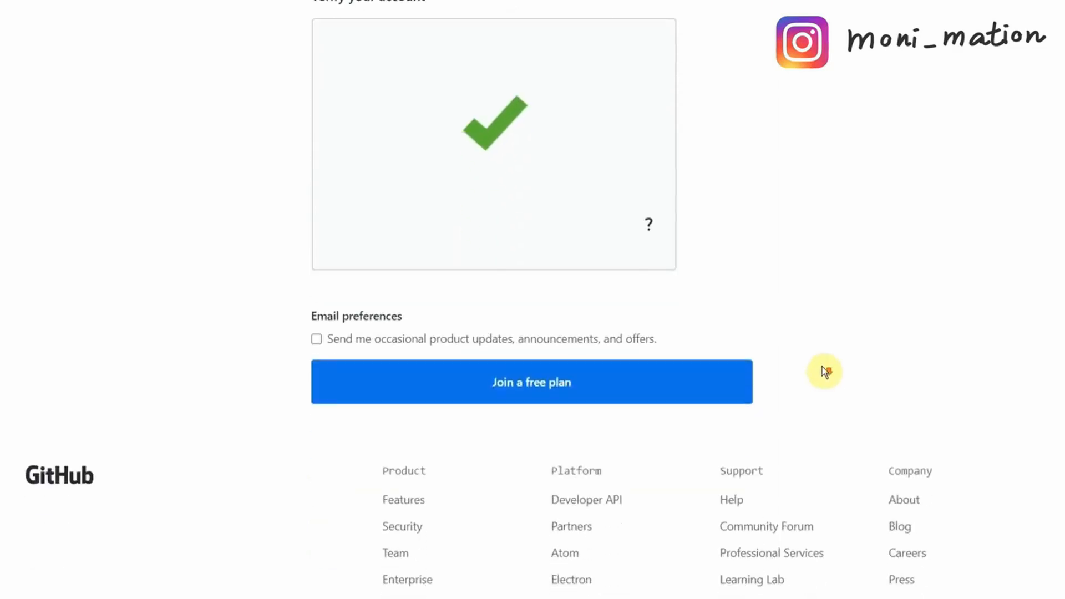
{"action": "left_click", "coordinate": [316, 339]}
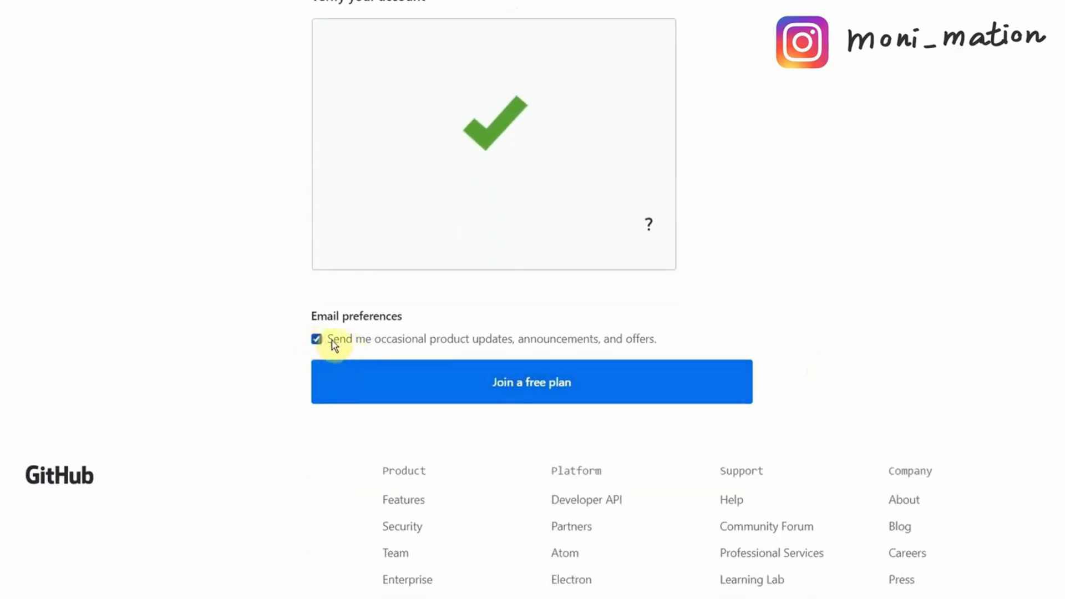
{"action": "left_click", "coordinate": [549, 391]}
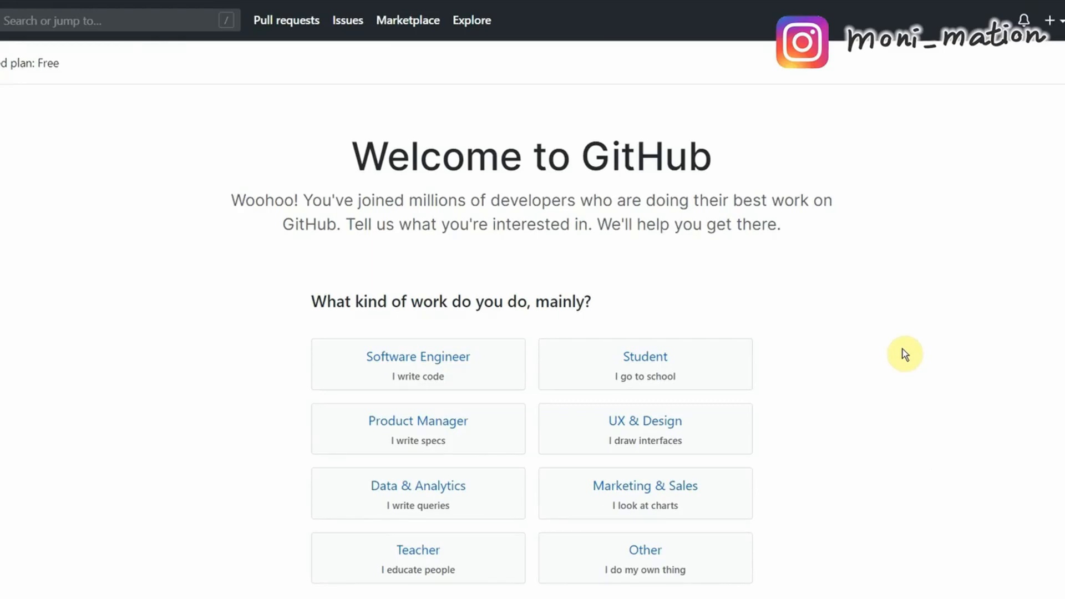
Answer role Other ('Share web building skills/videos') with a moderate amount of programming experience.
{"action": "scroll", "coordinate": [905, 354], "scroll_direction": "down", "scroll_amount": 5}
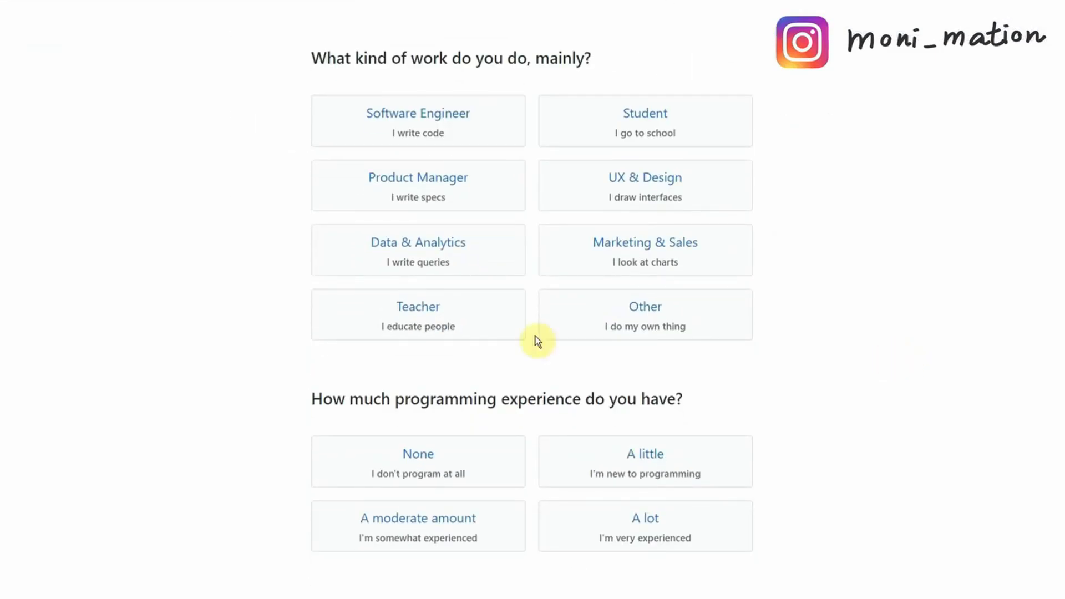
{"action": "left_click", "coordinate": [695, 328]}
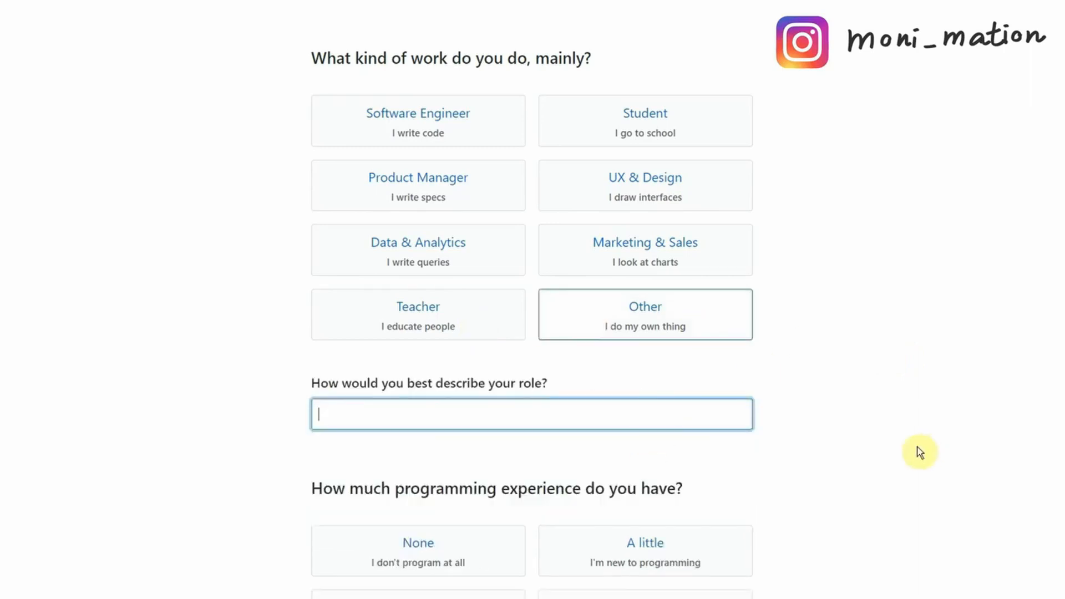
{"action": "type", "text": "Share web building skills/videos"}
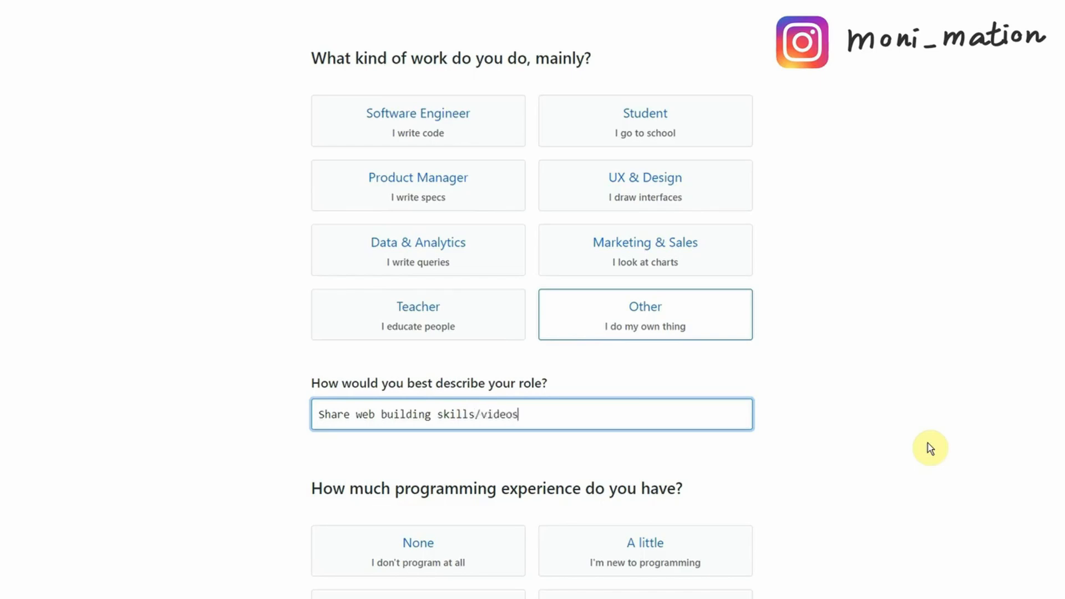
{"action": "scroll", "coordinate": [828, 468], "scroll_direction": "down", "scroll_amount": 2}
{"action": "left_click", "coordinate": [448, 455]}
Choose goals Learn Git and GitHub, open source contribution, and School work projects.
{"action": "scroll", "coordinate": [866, 481], "scroll_direction": "down", "scroll_amount": 2}
{"action": "scroll", "coordinate": [869, 487], "scroll_direction": "down", "scroll_amount": 4}
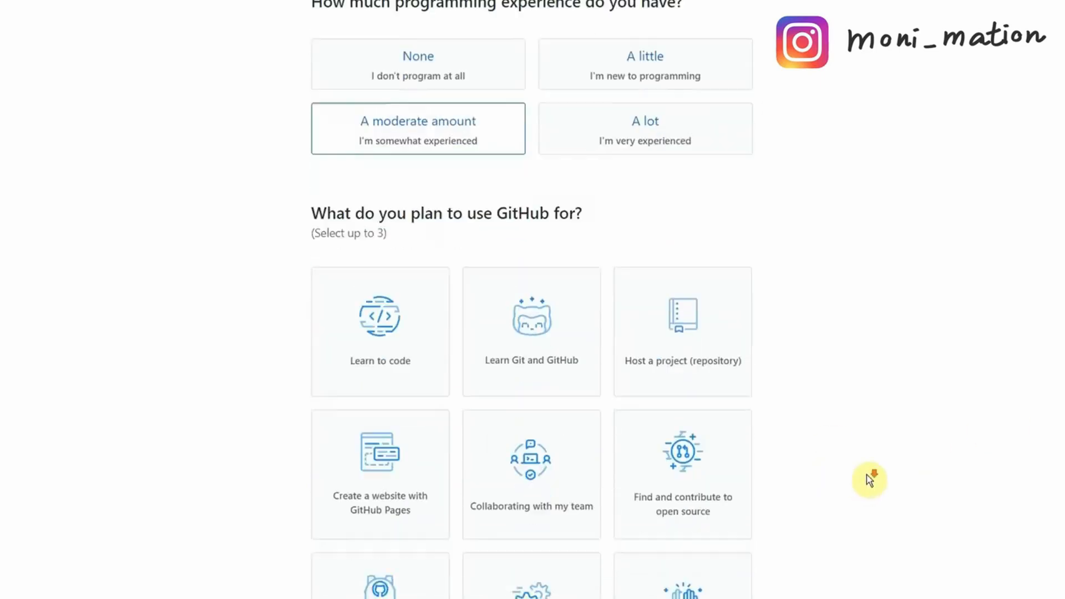
{"action": "left_click", "coordinate": [537, 288]}
{"action": "scroll", "coordinate": [873, 361], "scroll_direction": "down", "scroll_amount": 1}
{"action": "left_click", "coordinate": [725, 340]}
{"action": "left_click", "coordinate": [380, 494]}
Add javascript and node as interests and complete the setup.
{"action": "scroll", "coordinate": [899, 438], "scroll_direction": "down", "scroll_amount": 4}
{"action": "type", "text": "javascript"}
{"action": "key", "text": "Return"}
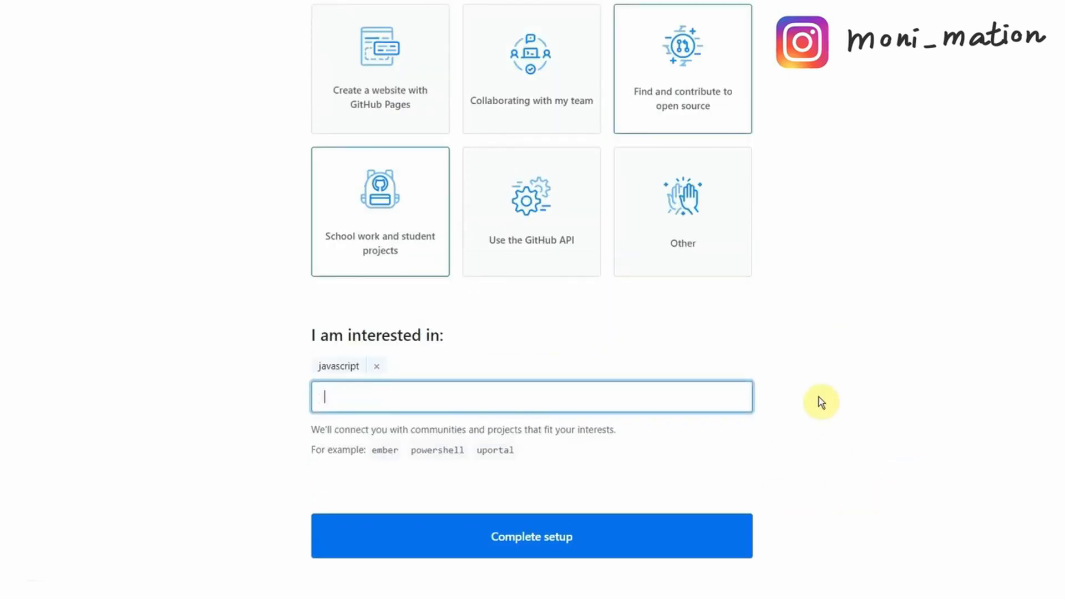
{"action": "type", "text": "node"}
{"action": "key", "text": "Return"}
{"action": "key", "text": "Return"}
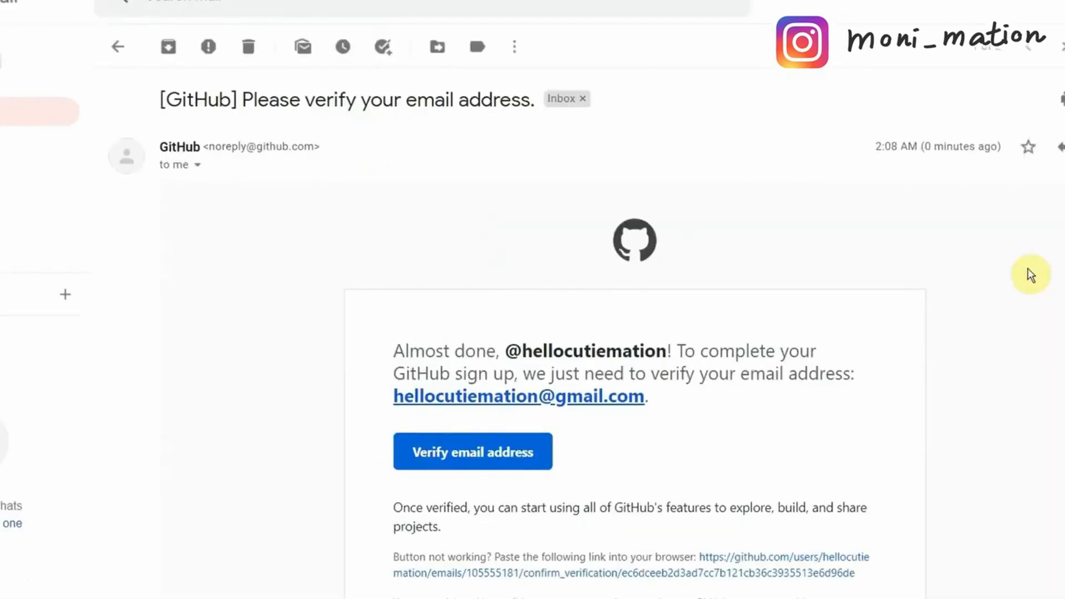
{"action": "scroll", "coordinate": [1029, 274], "scroll_direction": "down", "scroll_amount": 2}
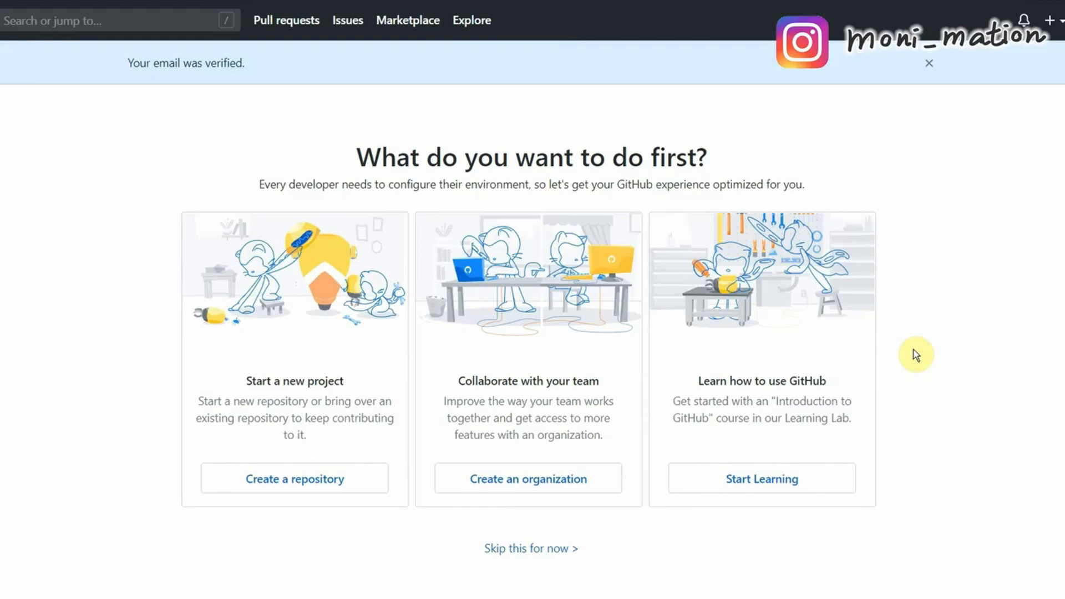
Create public repository 'create-a-simple-website' described 'create a website with simple PHP'.
{"action": "left_click", "coordinate": [273, 492]}
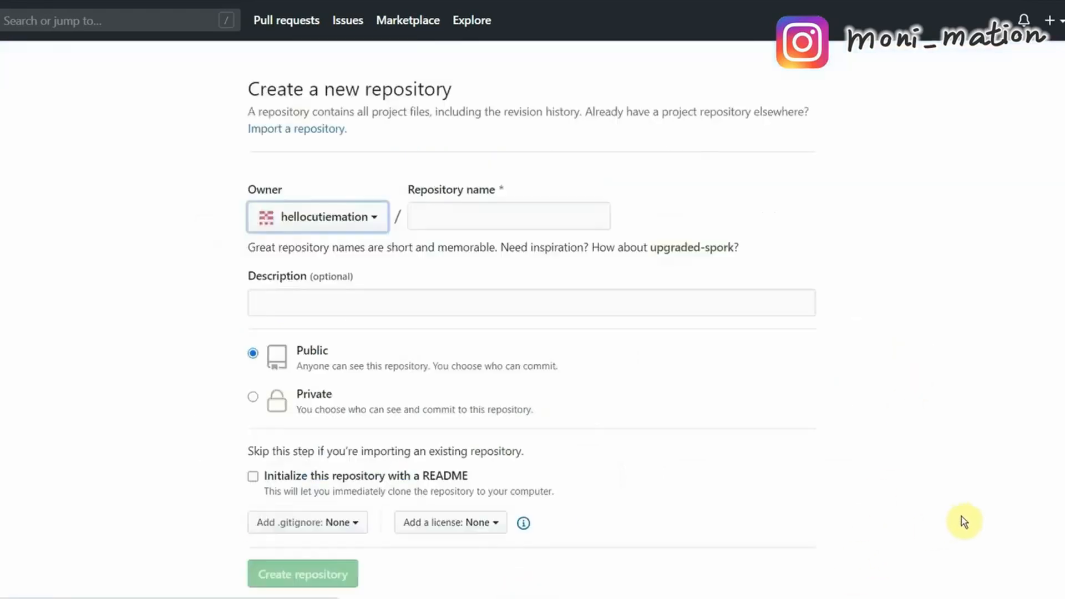
{"action": "left_click", "coordinate": [444, 214]}
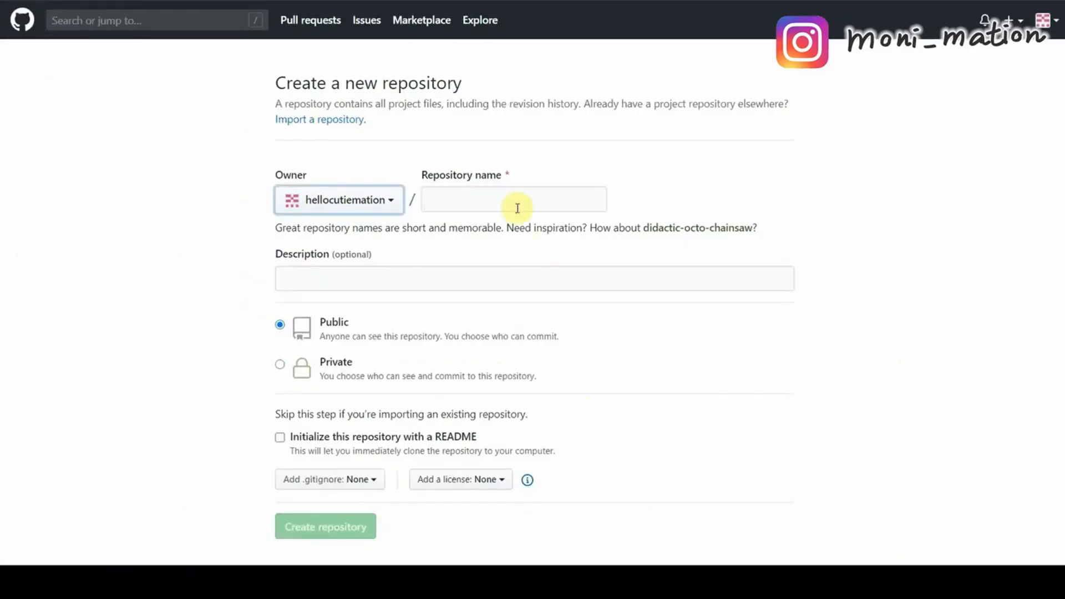
{"action": "left_click", "coordinate": [518, 208]}
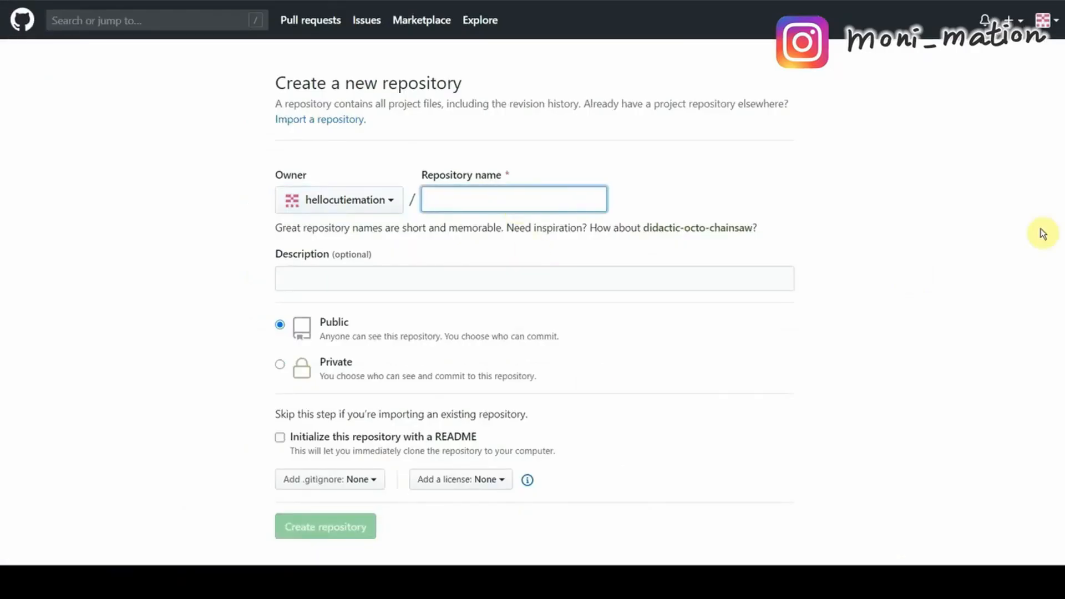
{"action": "type", "text": "create"}
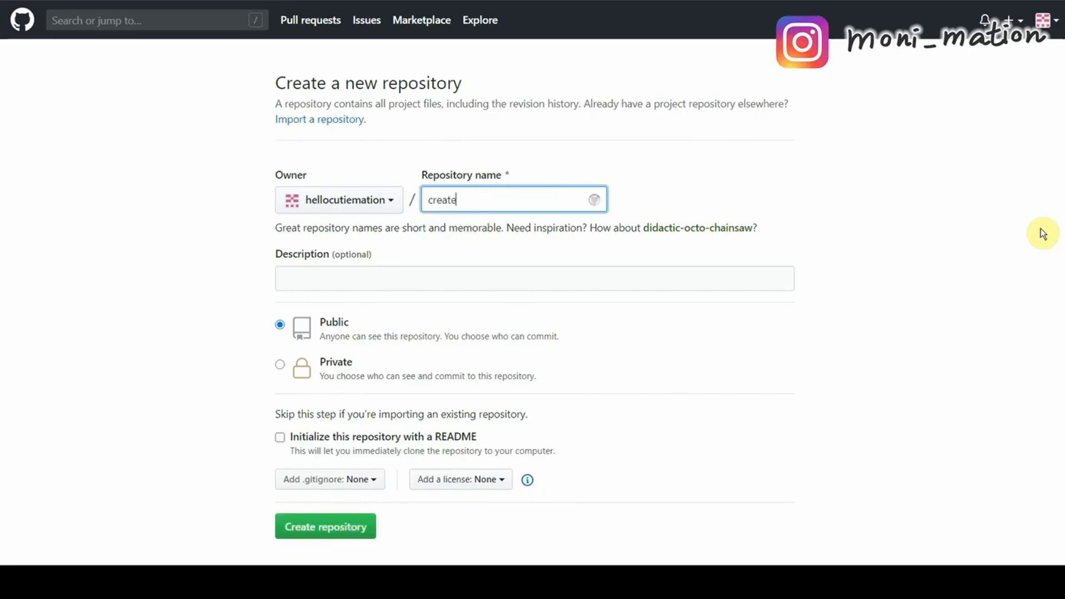
{"action": "type", "text": "-a-simple-website"}
{"action": "key", "text": "Tab"}
{"action": "type", "text": "create a we"}
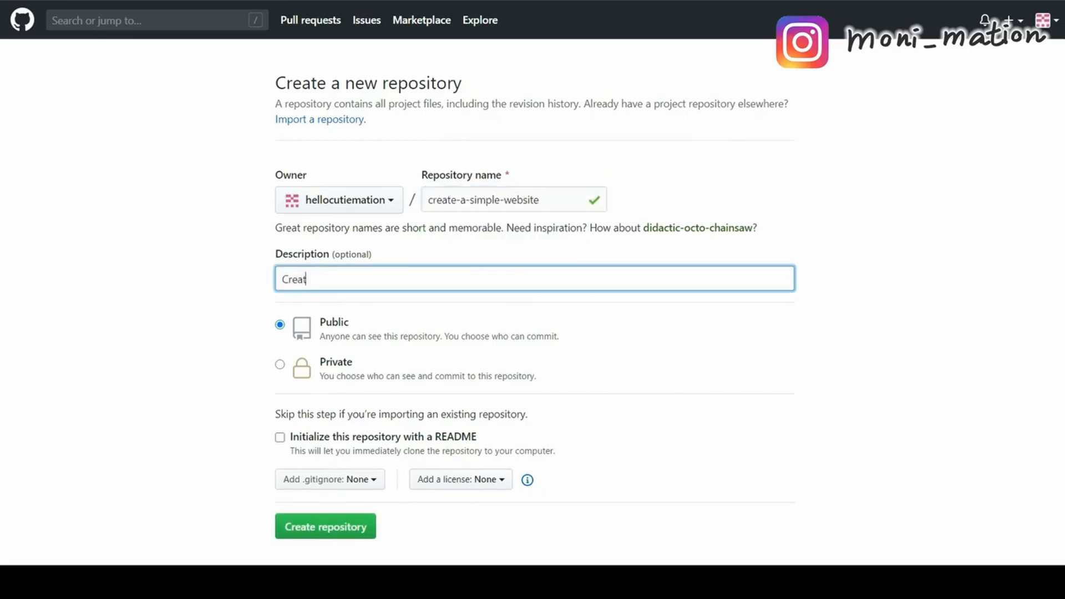
{"action": "type", "text": "bsite with sim"}
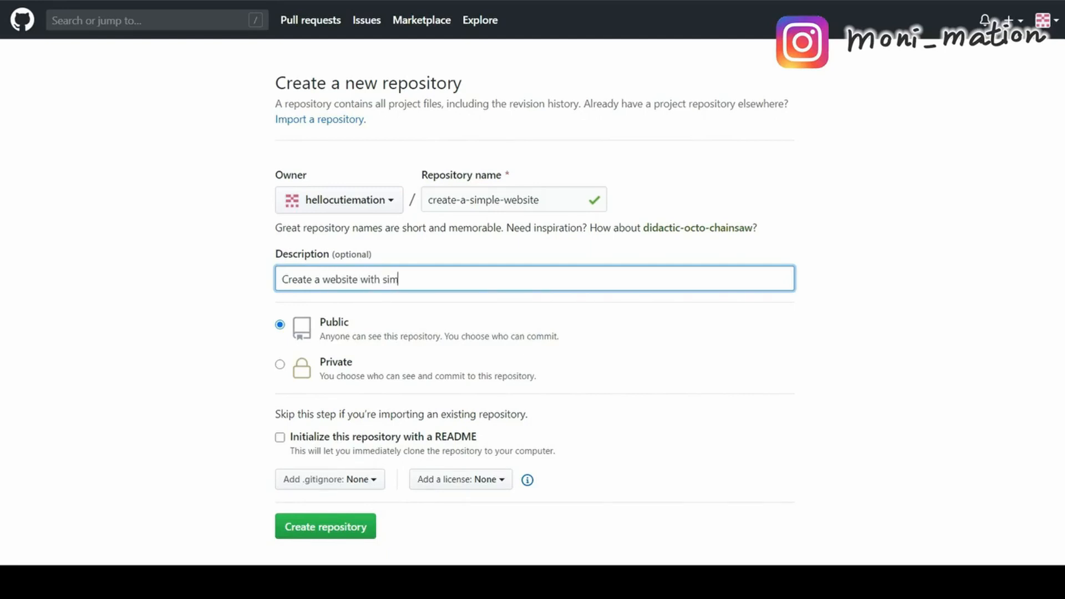
{"action": "type", "text": "ple PHP"}
{"action": "scroll", "coordinate": [907, 478], "scroll_direction": "down", "scroll_amount": 2}
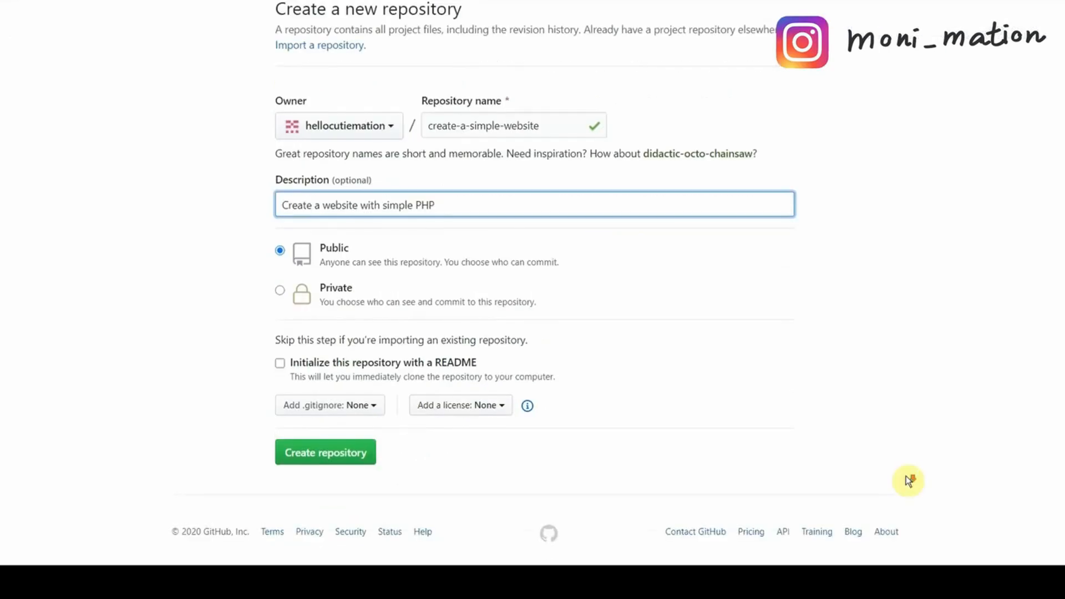
{"action": "left_click", "coordinate": [338, 459]}
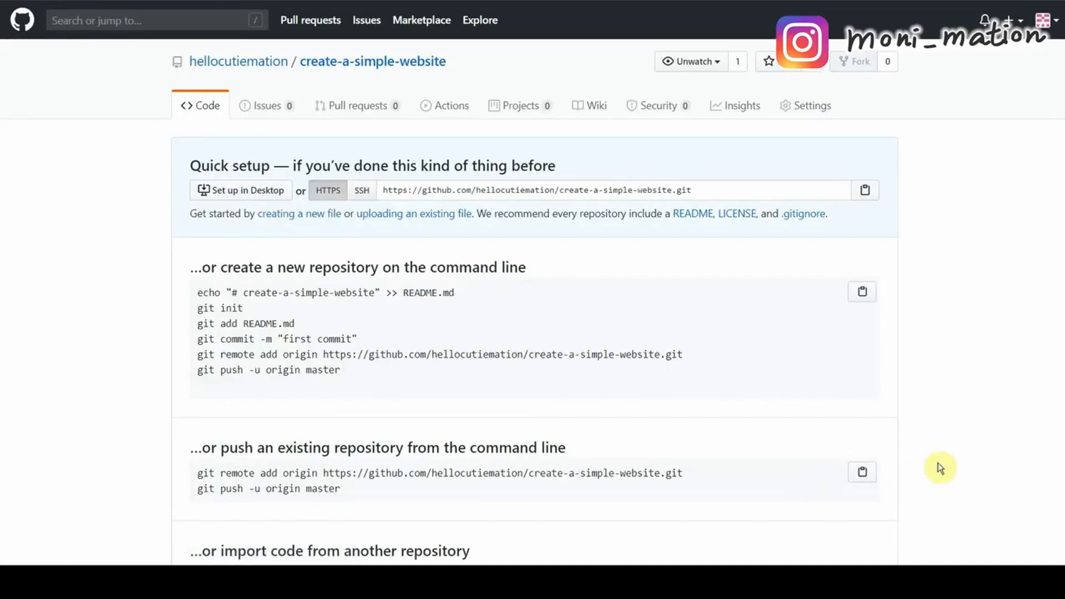
{"action": "scroll", "coordinate": [1005, 462], "scroll_direction": "down", "scroll_amount": 3}
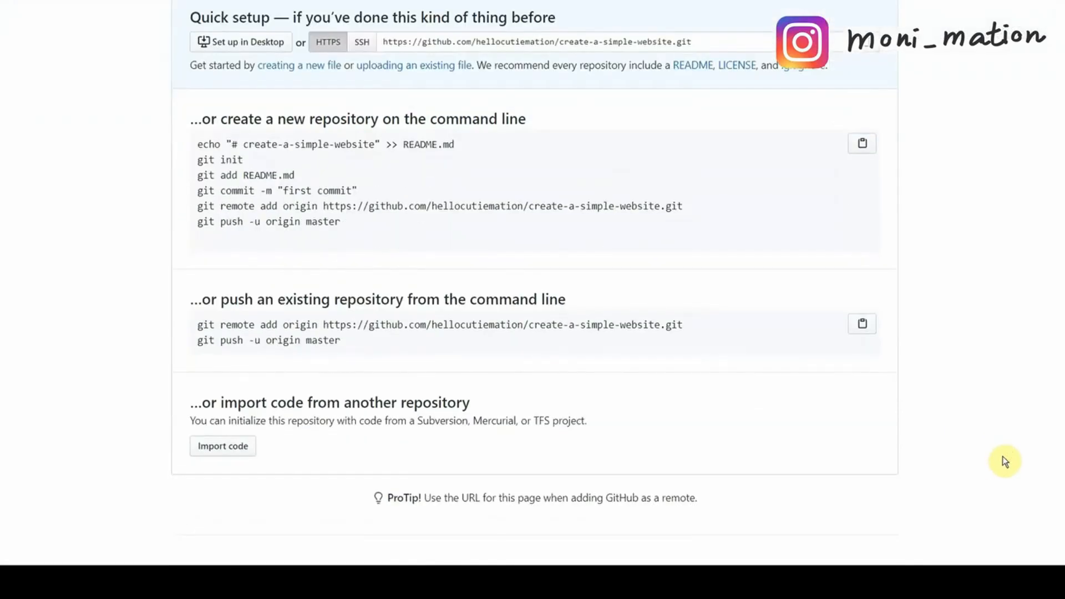
{"action": "scroll", "coordinate": [1006, 462], "scroll_direction": "up", "scroll_amount": 3}
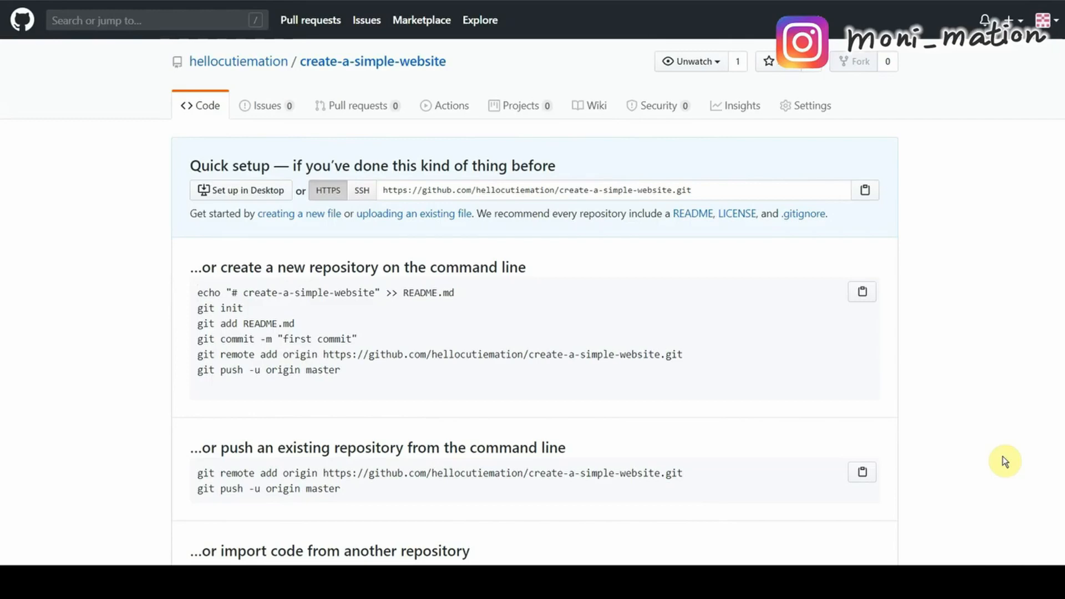
Start a README.md and write line 4 with a '[Create A Simple PHP Website in 60 Minutes]()' link.
{"action": "left_click", "coordinate": [694, 214]}
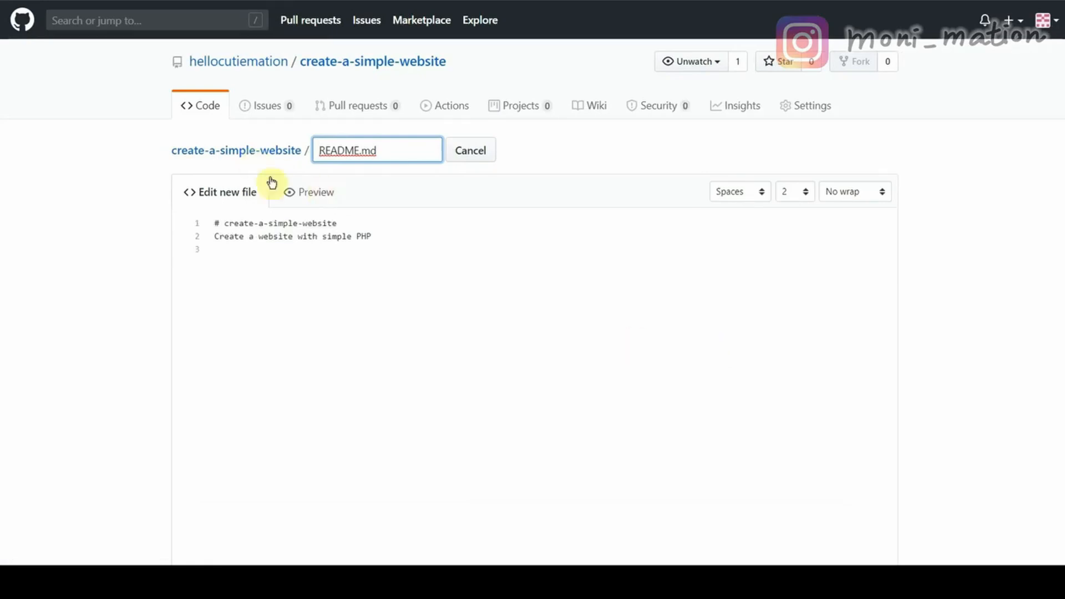
{"action": "left_click", "coordinate": [300, 191]}
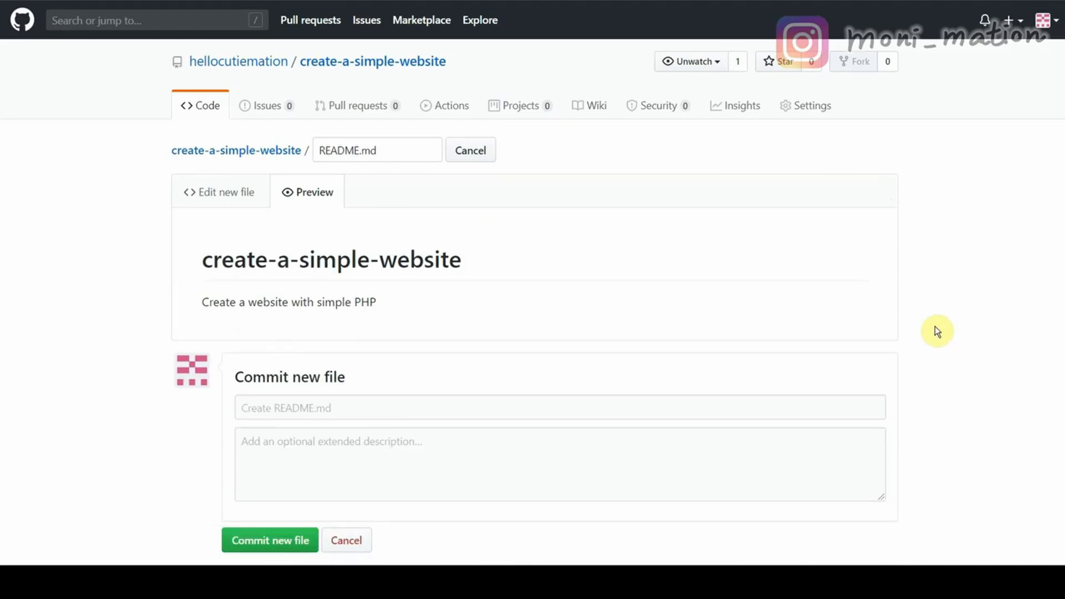
{"action": "left_click", "coordinate": [229, 201]}
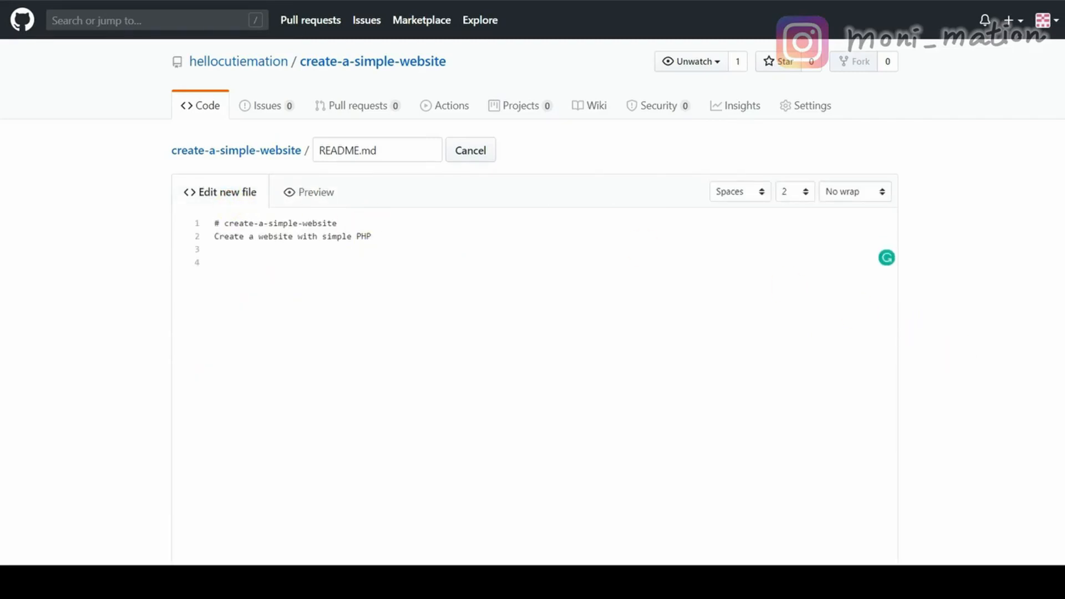
{"action": "left_click", "coordinate": [288, 264]}
{"action": "type", "text": "This is for"}
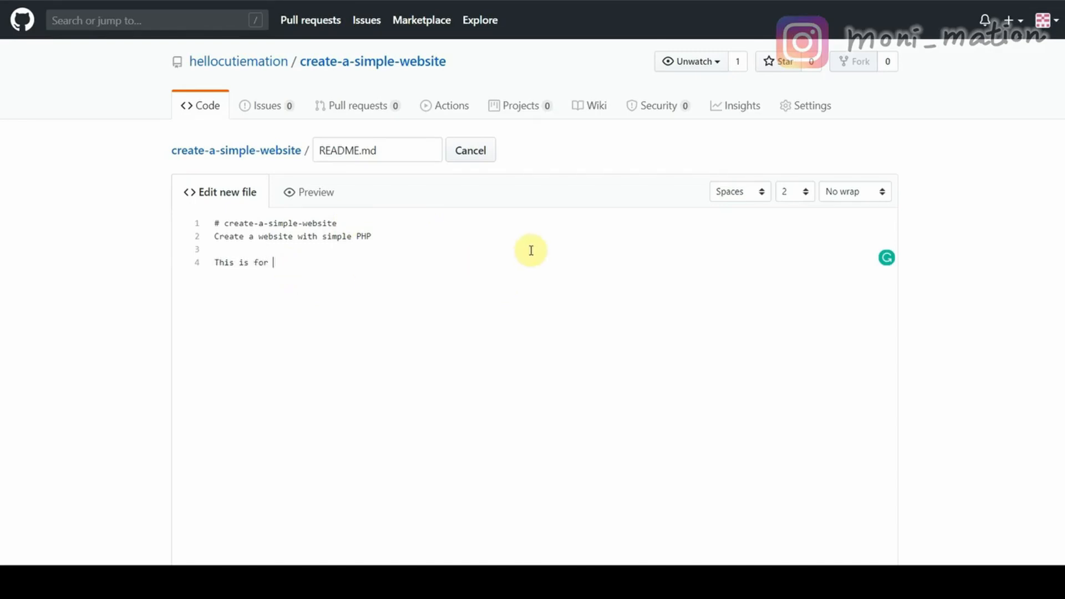
{"action": "type", "text": " saving the codes samples"}
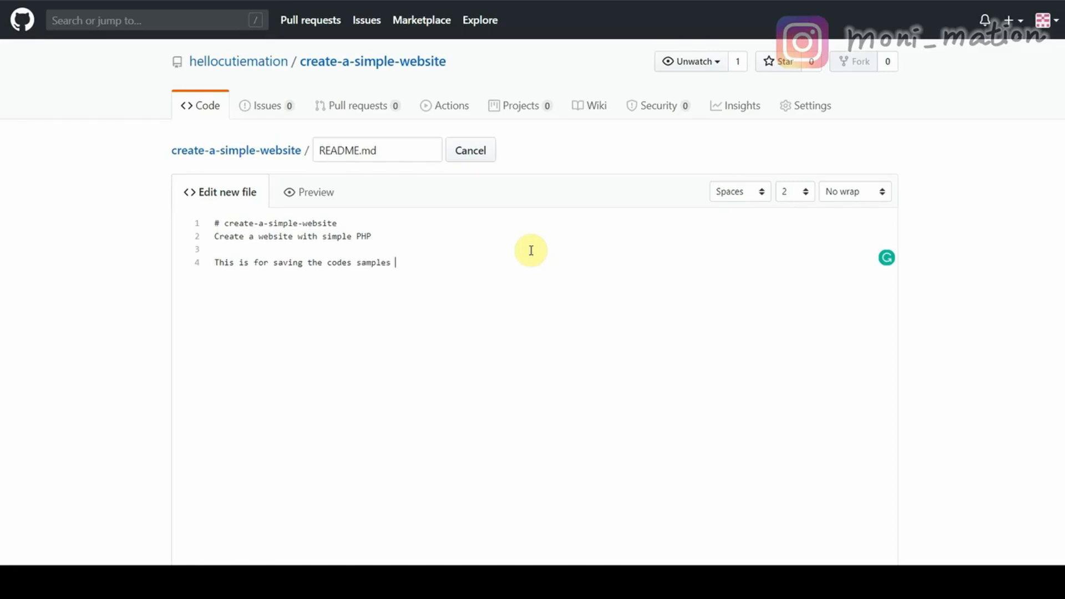
{"action": "type", "text": " in the []()"}
{"action": "key", "text": "Left"}
{"action": "key", "text": "Left"}
{"action": "type", "text": "Create A Simple "}
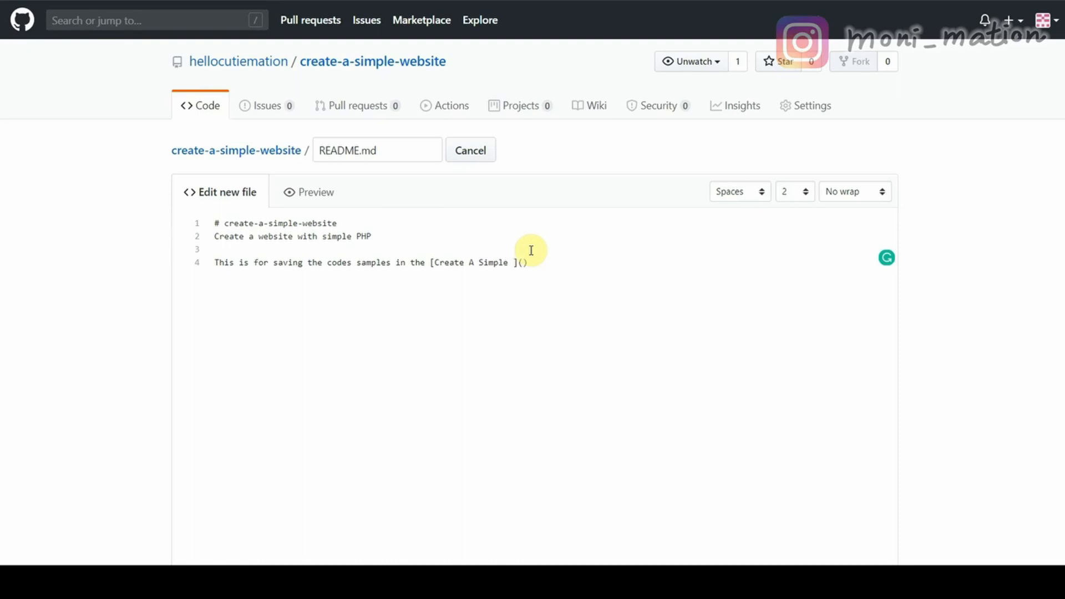
{"action": "type", "text": "PHP Website in 60 "}
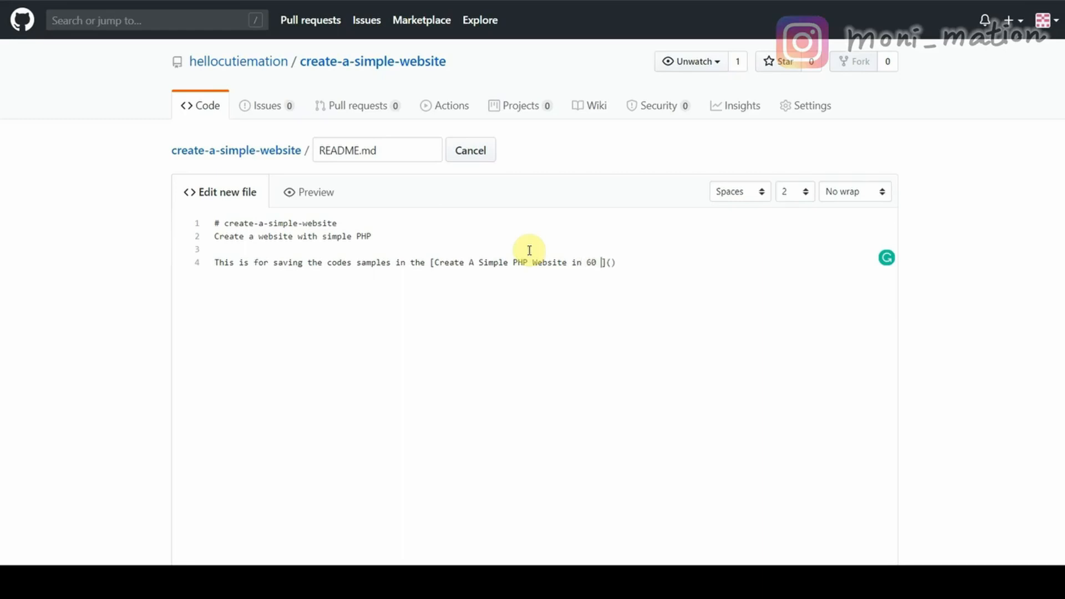
{"action": "type", "text": "Minutes"}
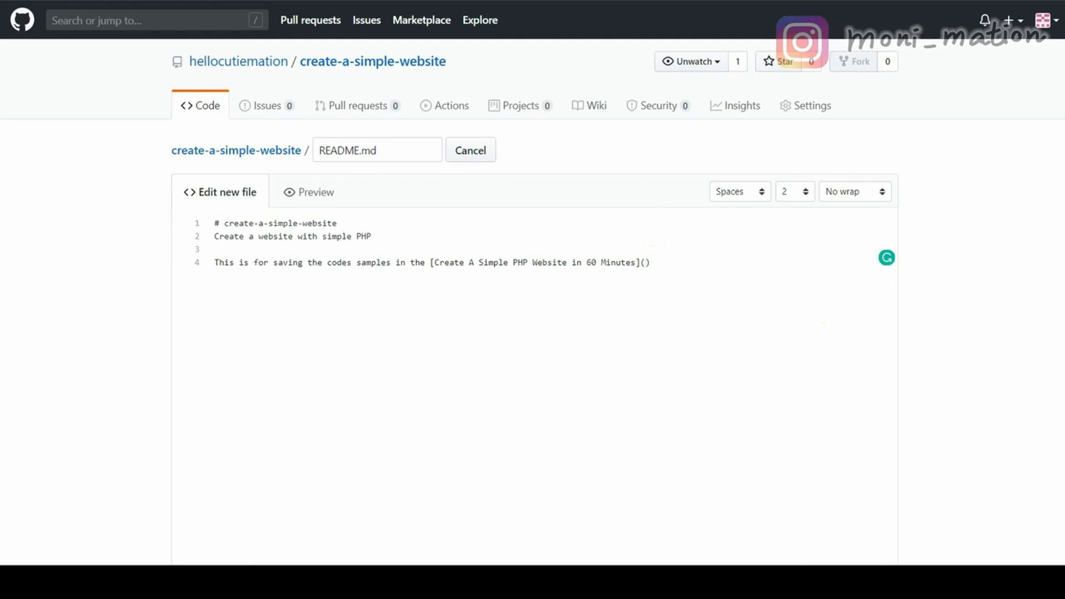
Paste the YouTube playlist URL into the course-title link and check the README in Preview.
{"action": "left_click", "coordinate": [643, 263]}
{"action": "type", "text": "https://www.youtube.com/playlist?list=PLybnso7Xv1PGhNvmaIPXz8TBbzX1iCN9r"}
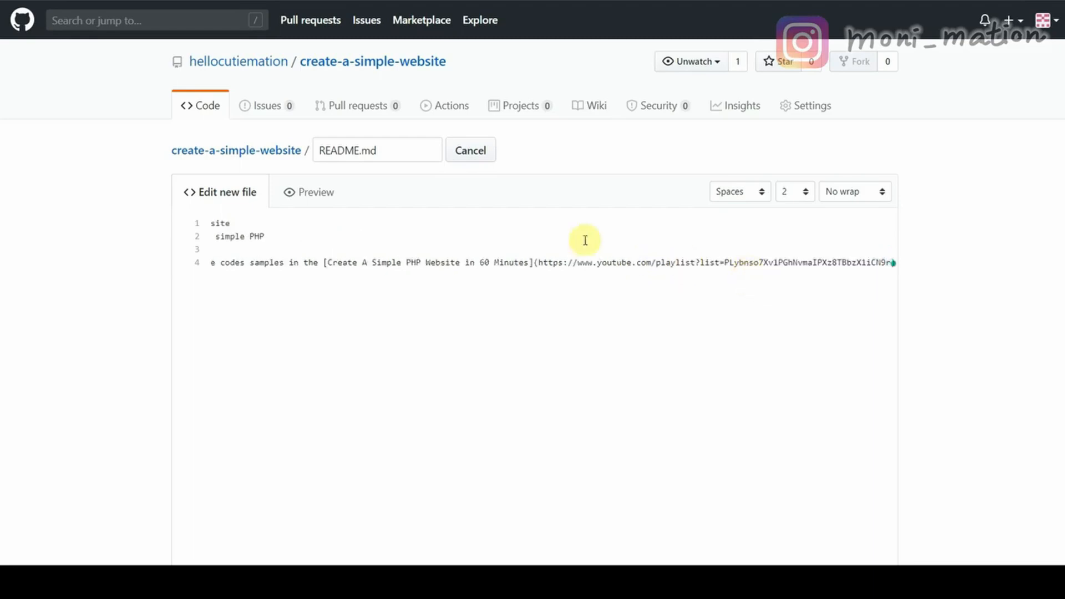
{"action": "left_click", "coordinate": [331, 196]}
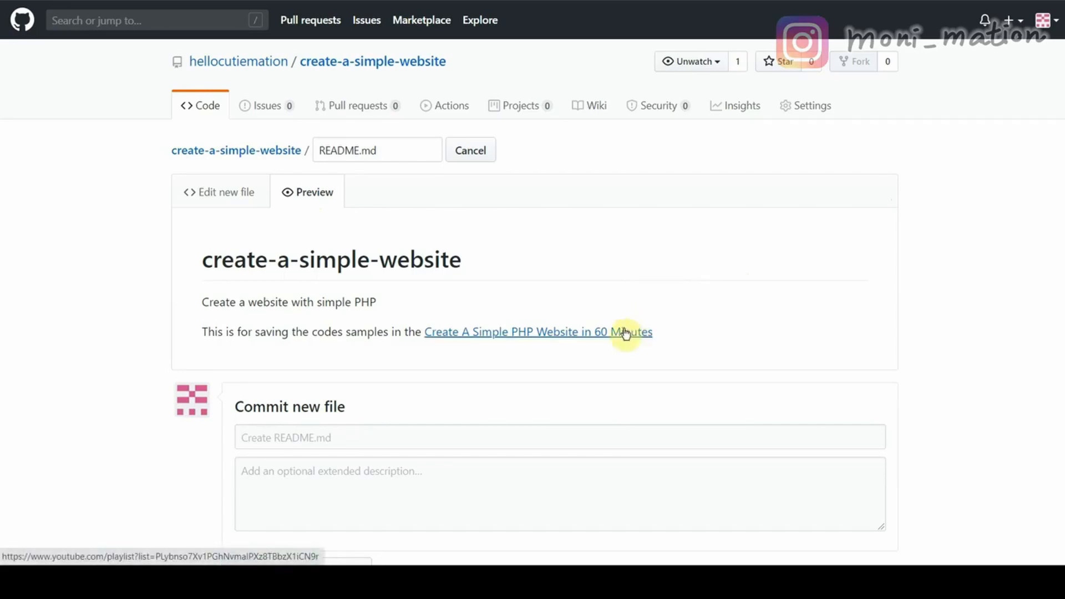
{"action": "left_click", "coordinate": [225, 192]}
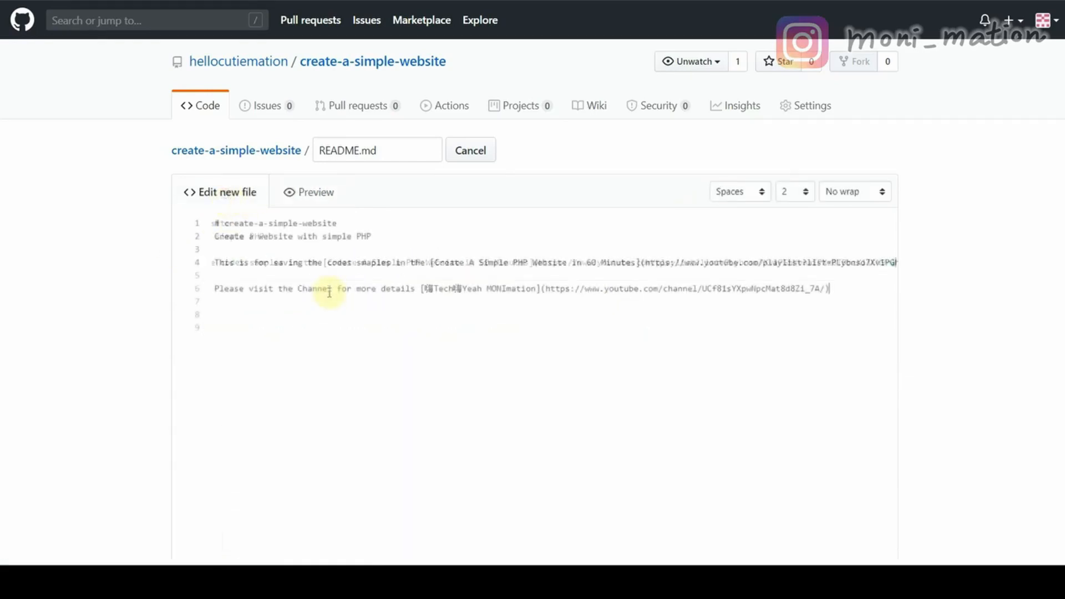
{"action": "left_click", "coordinate": [314, 192]}
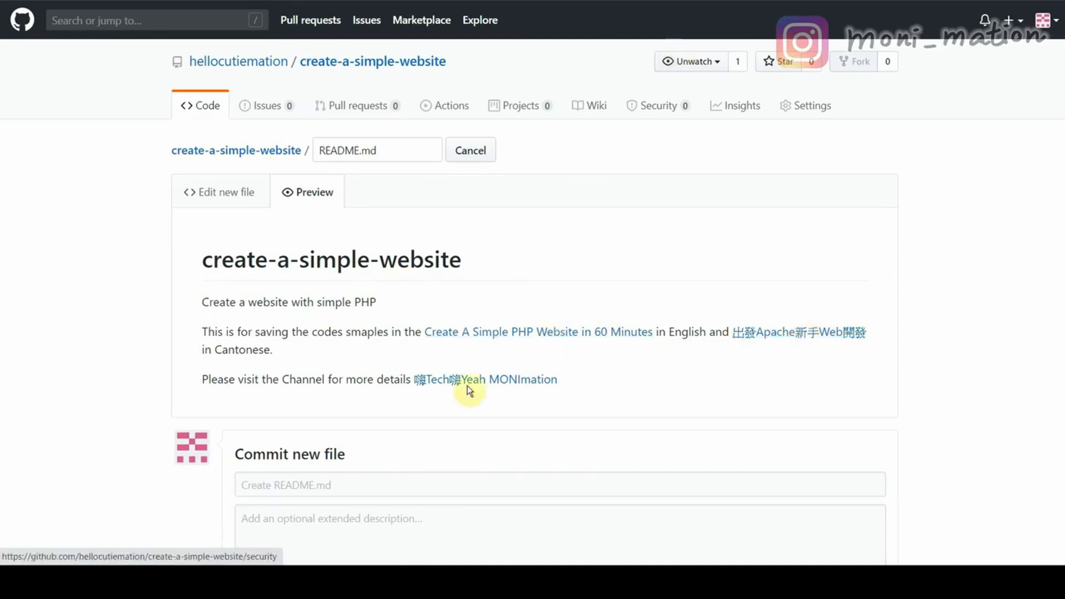
{"action": "left_click", "coordinate": [214, 196]}
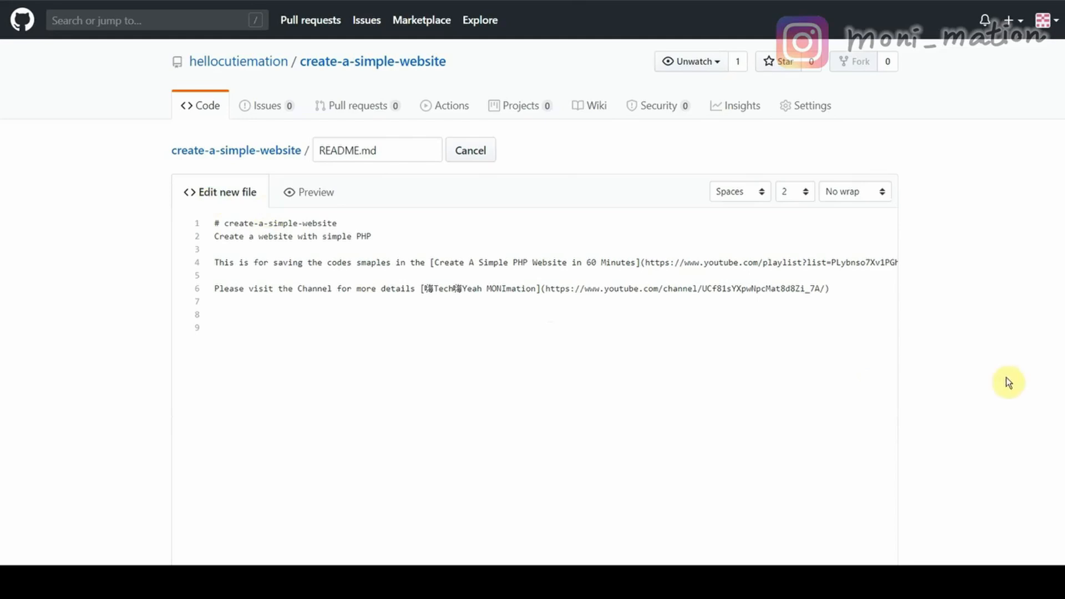
Enter 'Add links to playlist and channel' as the commit's extended description.
{"action": "scroll", "coordinate": [1032, 378], "scroll_direction": "down", "scroll_amount": 6}
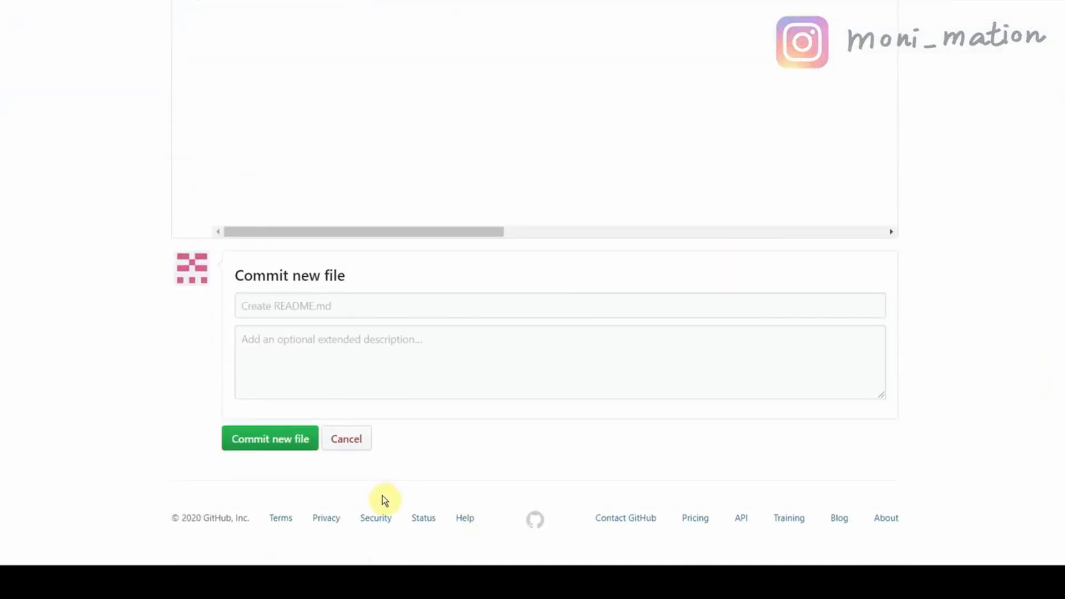
{"action": "left_click", "coordinate": [345, 338]}
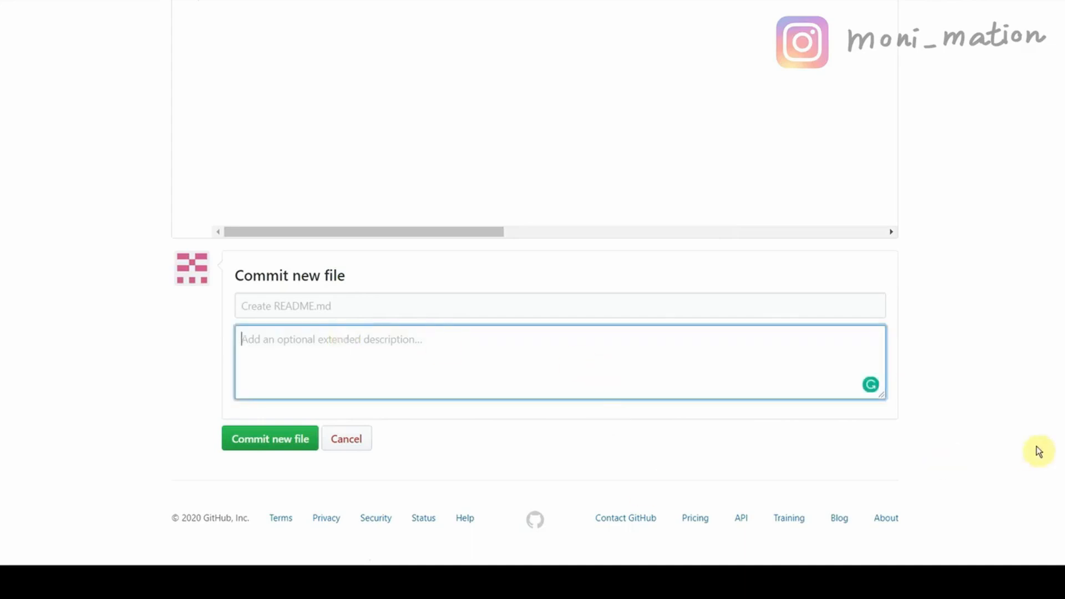
{"action": "type", "text": "Add"}
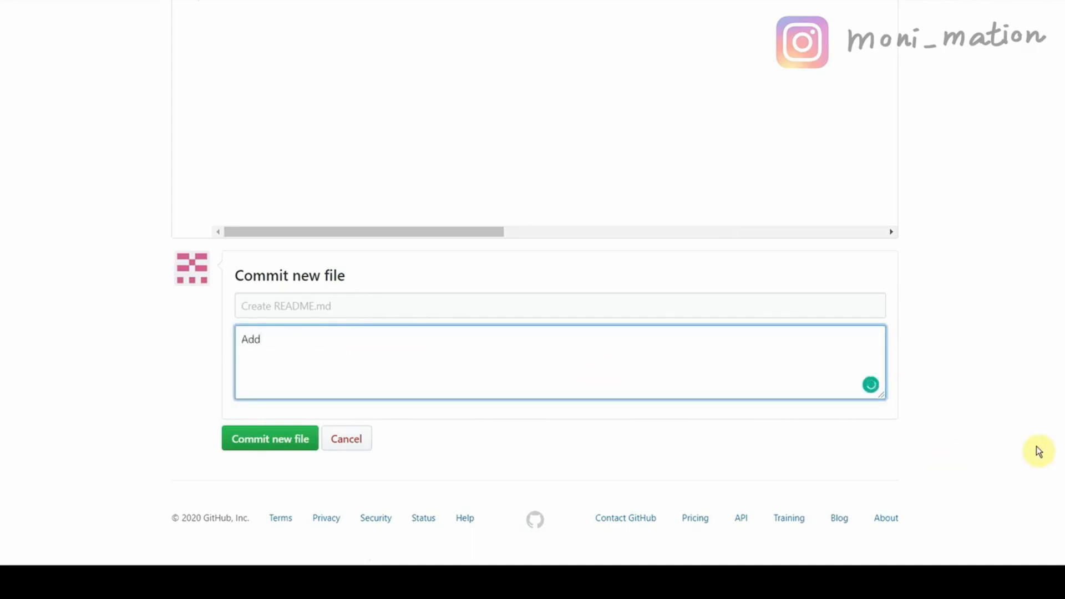
{"action": "type", "text": " links to playlist and"}
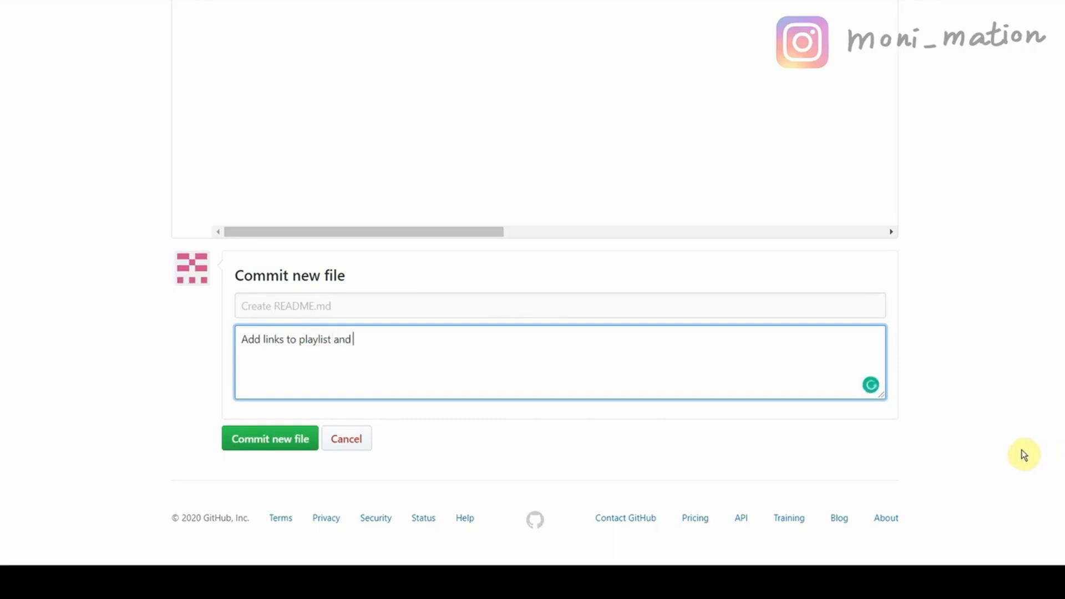
{"action": "type", "text": " channel"}
Commit README.md, test its playlist link, and check the one-commit network graph.
{"action": "left_click", "coordinate": [280, 440]}
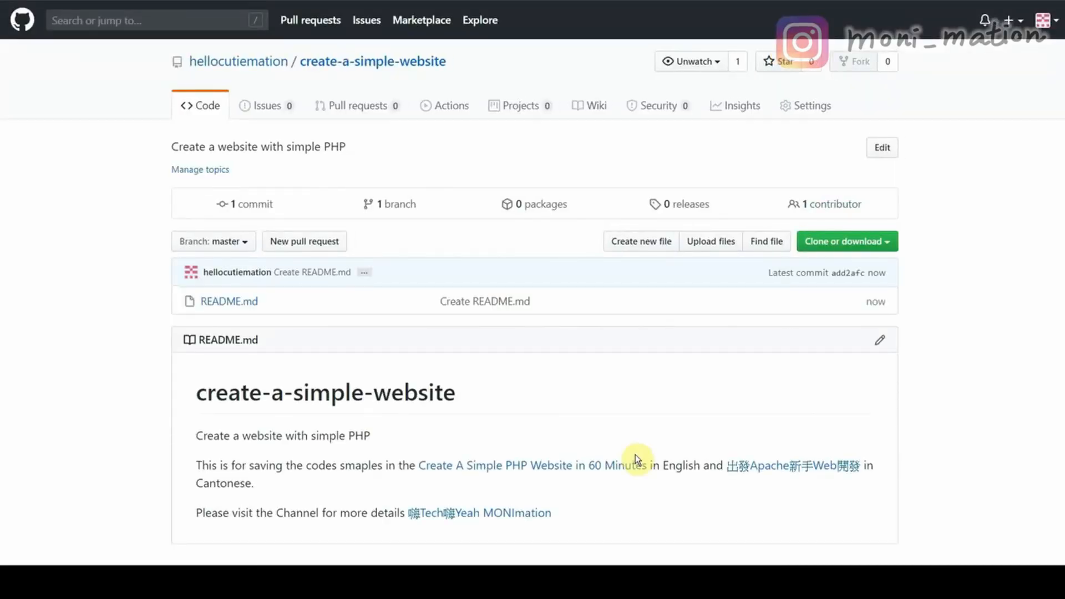
{"action": "scroll", "coordinate": [980, 431], "scroll_direction": "down", "scroll_amount": 2}
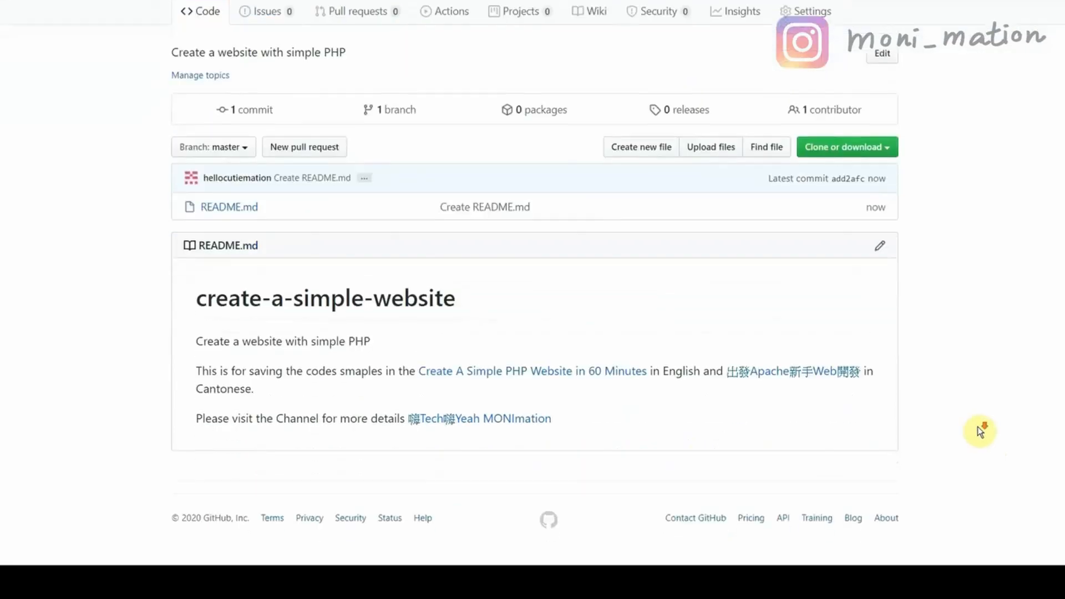
{"action": "scroll", "coordinate": [980, 432], "scroll_direction": "up", "scroll_amount": 2}
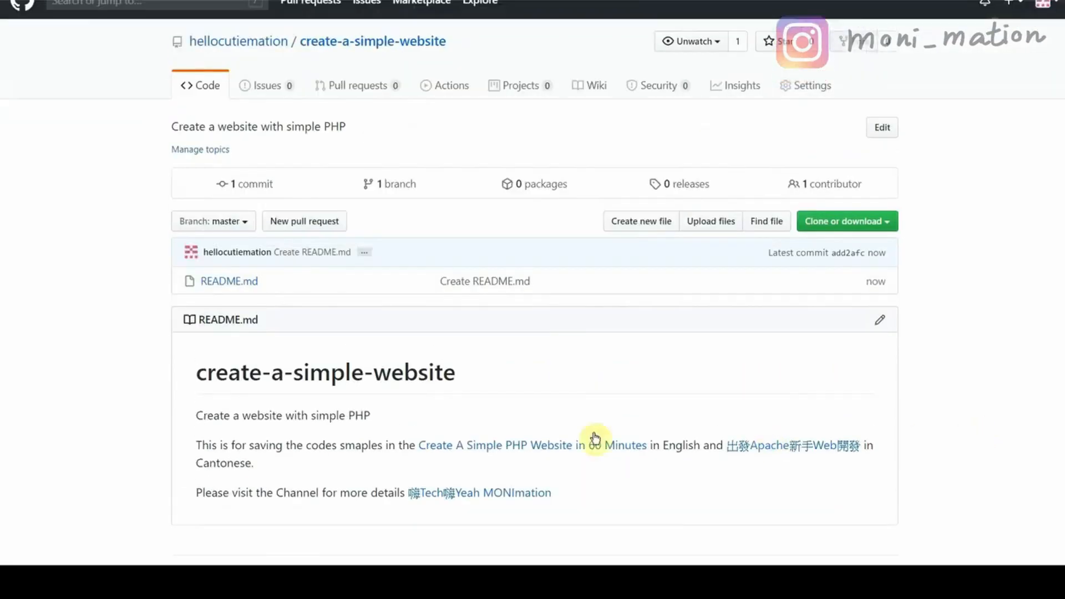
{"action": "left_click", "coordinate": [555, 446]}
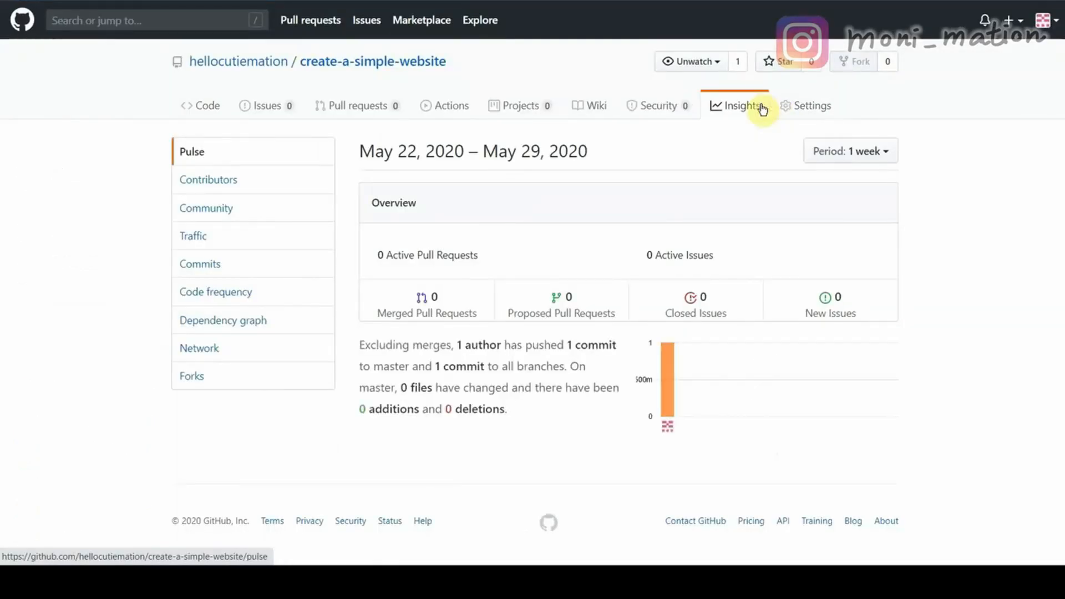
{"action": "left_click", "coordinate": [233, 351]}
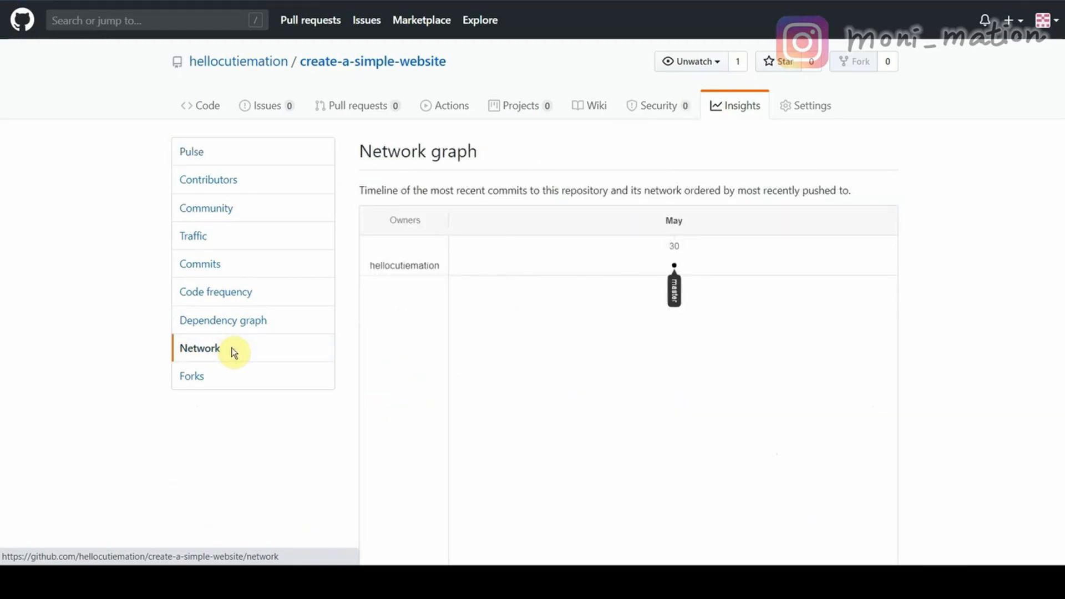
{"action": "left_click", "coordinate": [218, 118]}
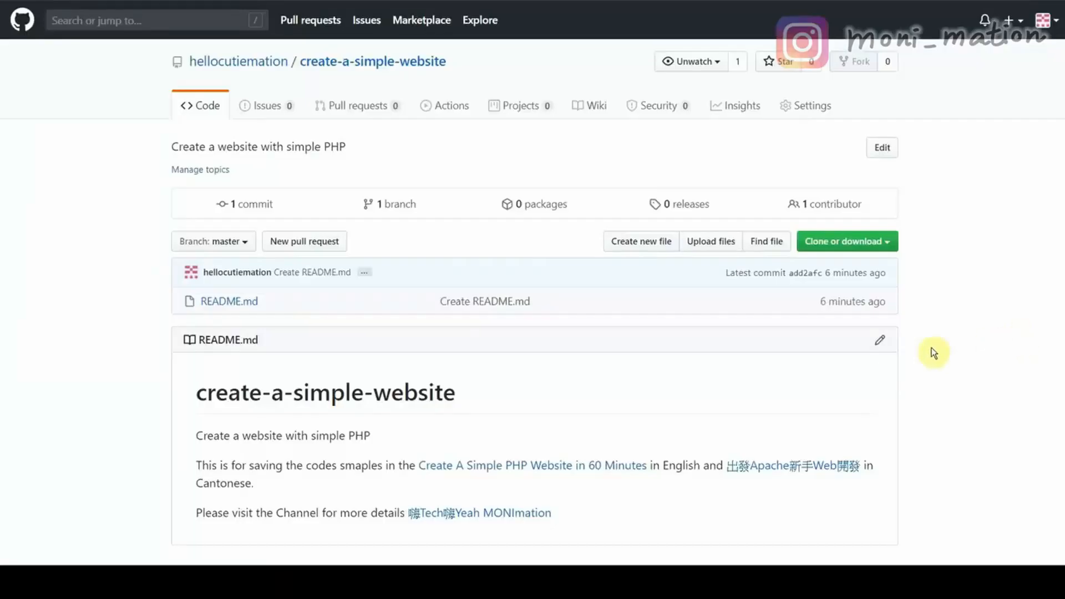
Add a 'Haha' line to README.md and commit it with description 'Add'.
{"action": "type", "text": "Haha"}
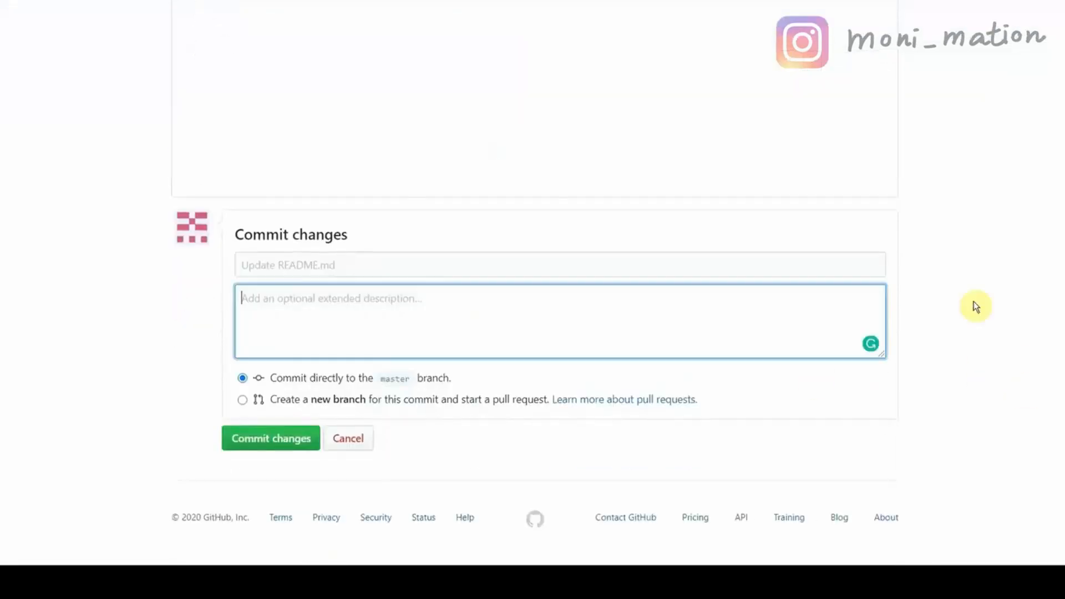
{"action": "type", "text": "Add Haha"}
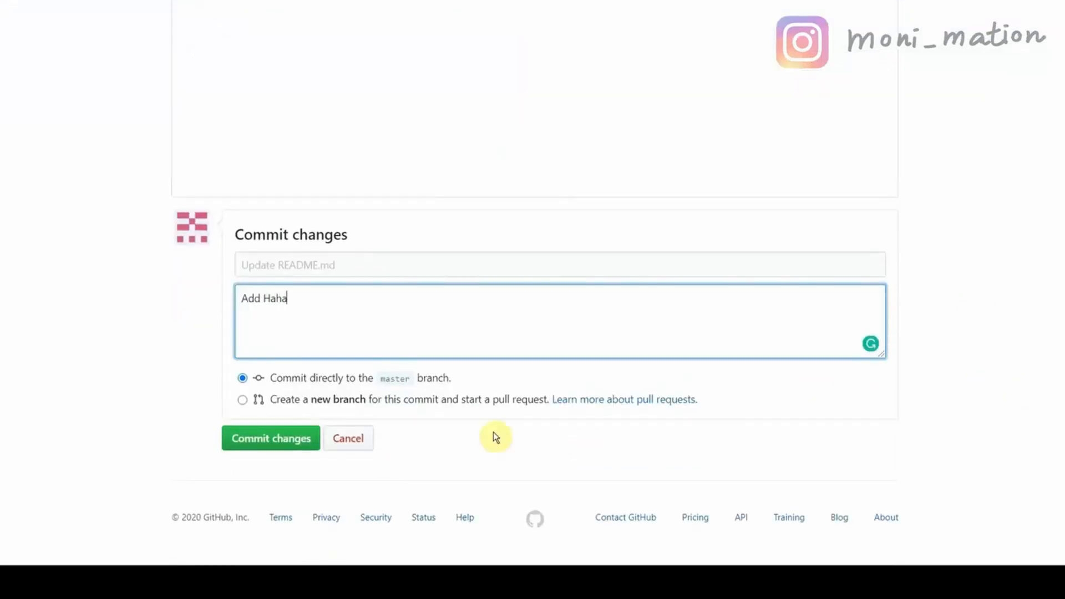
{"action": "left_click", "coordinate": [278, 452]}
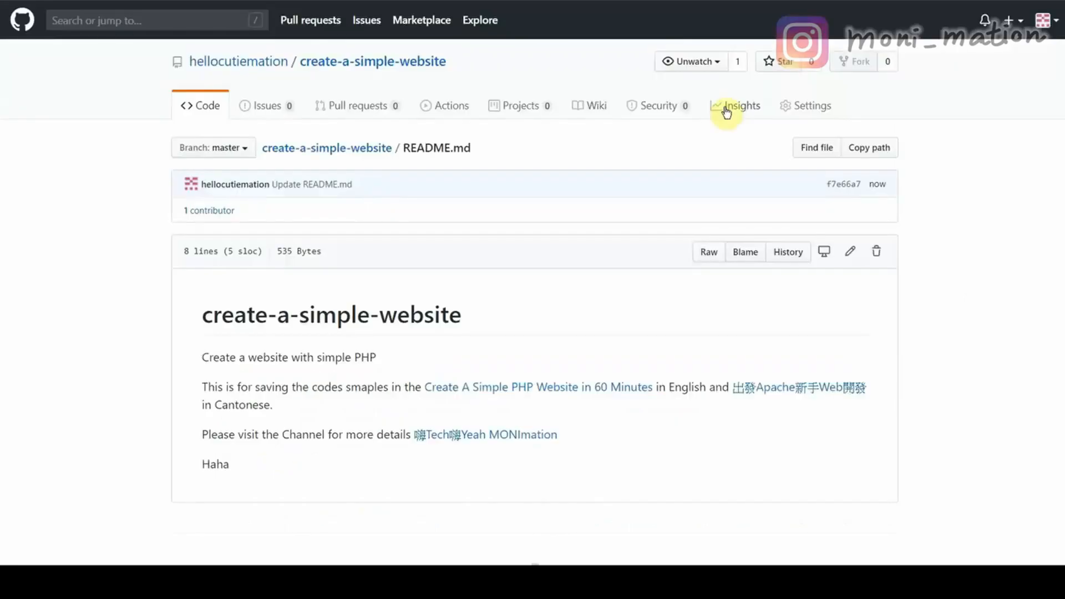
View the Insights network graph showing both commits on master.
{"action": "left_click", "coordinate": [726, 107]}
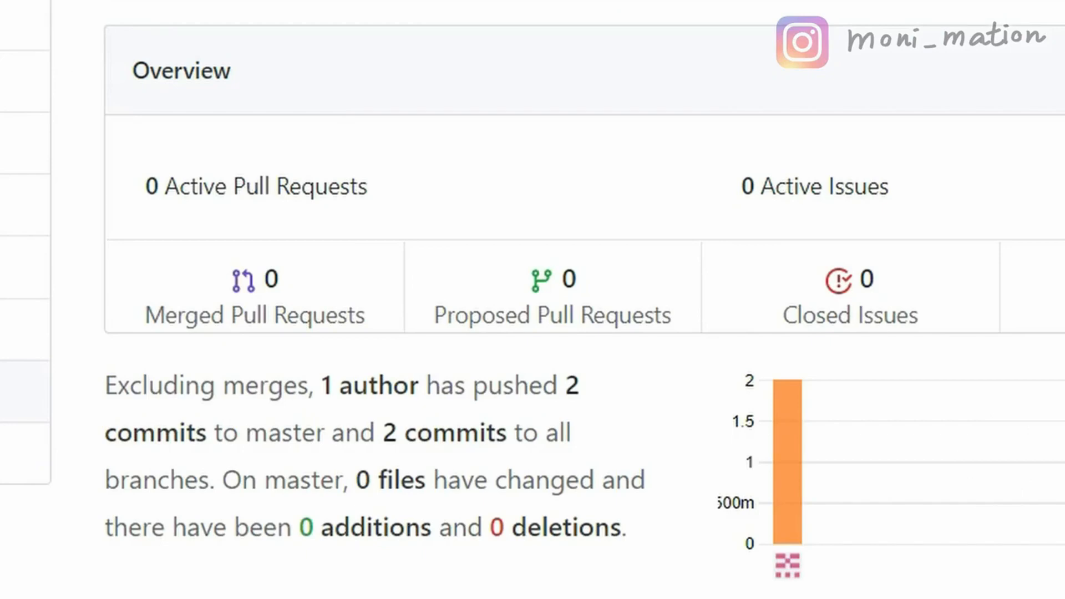
{"action": "left_click", "coordinate": [308, 359]}
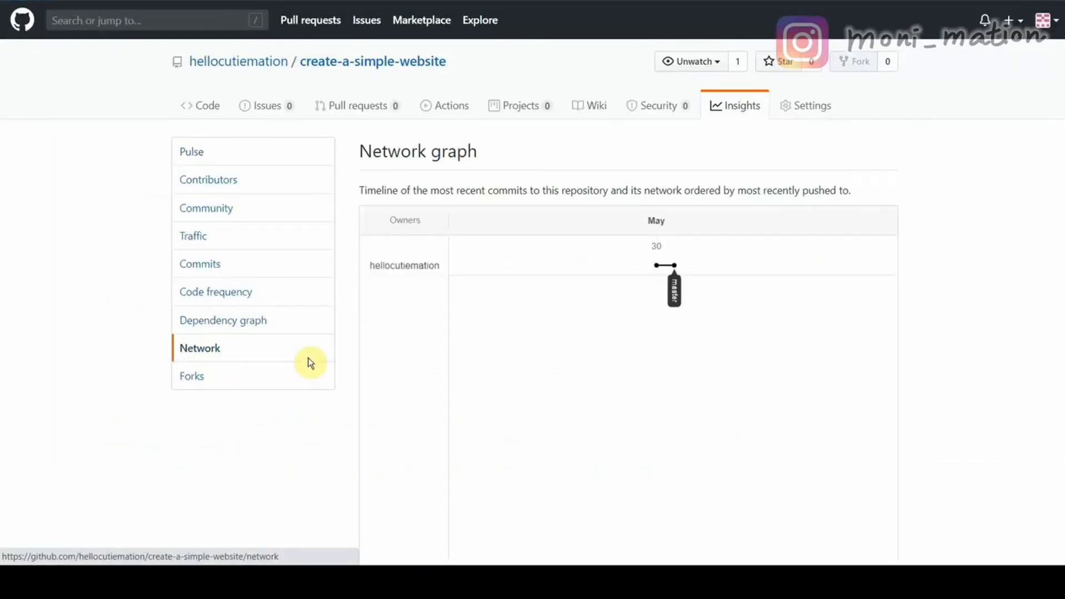
{"action": "mouse_move", "coordinate": [658, 270]}
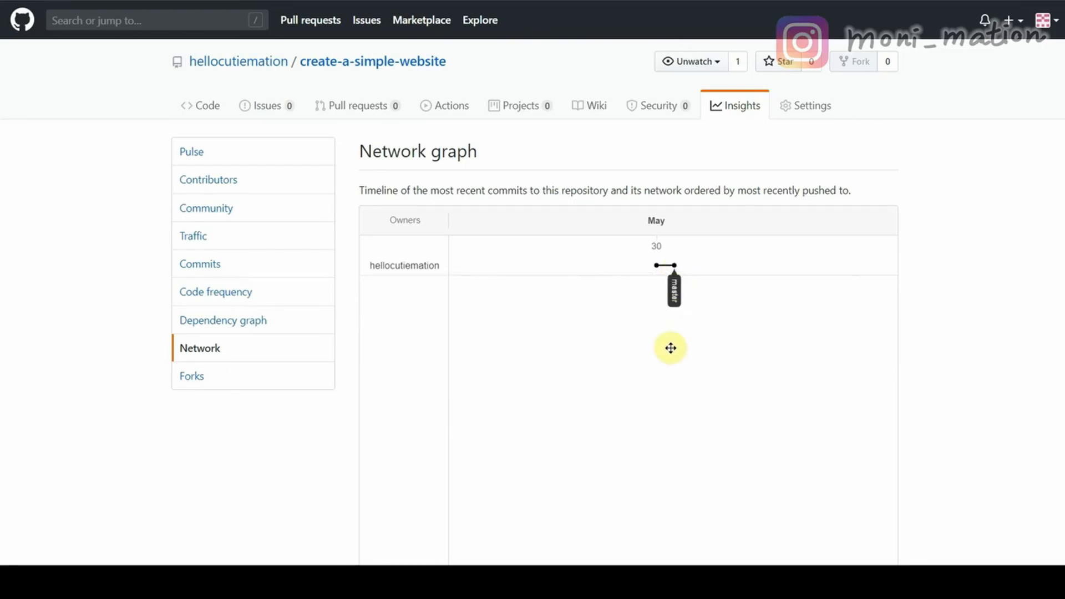
Edit README.md and delete the 'Haha' line.
{"action": "left_click", "coordinate": [207, 106]}
{"action": "scroll", "coordinate": [976, 436], "scroll_direction": "down", "scroll_amount": 3}
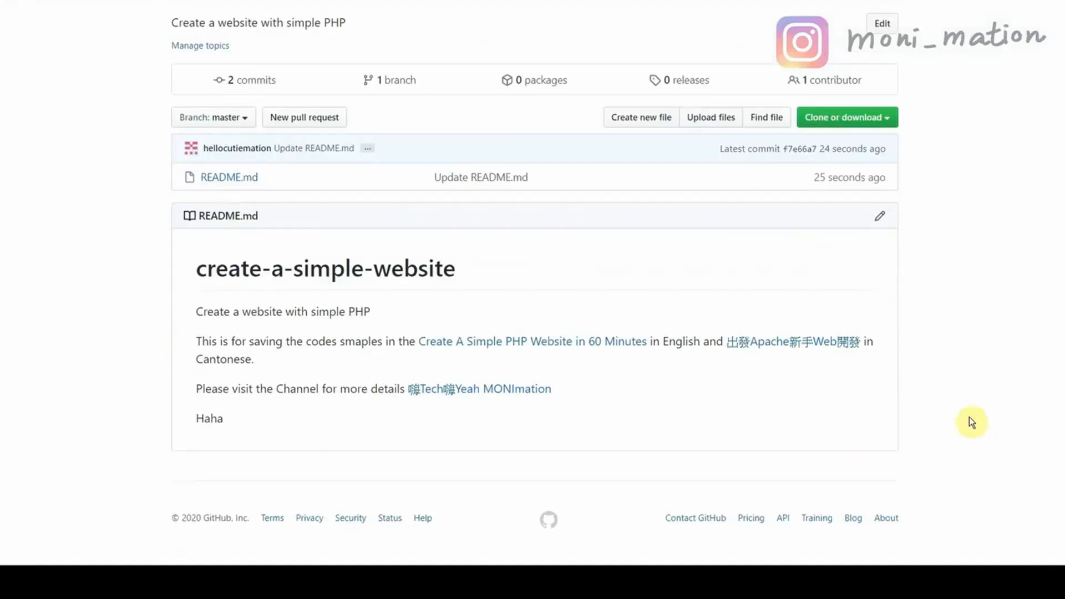
{"action": "left_click", "coordinate": [877, 221]}
{"action": "left_click_drag", "start_coordinate": [250, 345], "coordinate": [200, 345]}
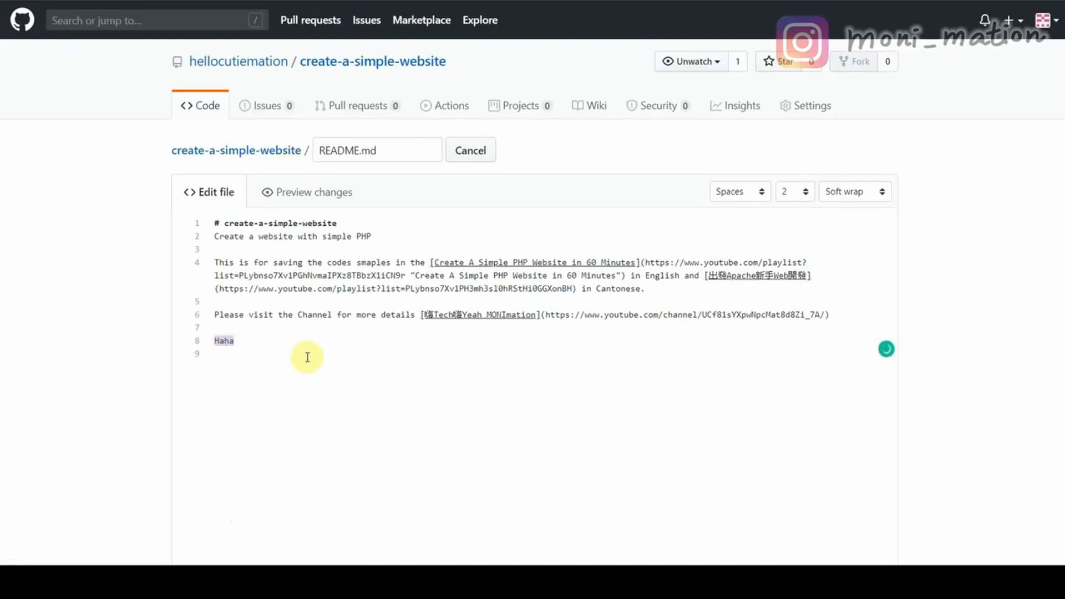
{"action": "key", "text": "BackSpace"}
Rewrite line 2 as 'Welcome to the Repo created for … videos /' plus the Cantonese playlist title.
{"action": "left_click", "coordinate": [214, 237]}
{"action": "type", "text": "Welcome to the Repo created for"}
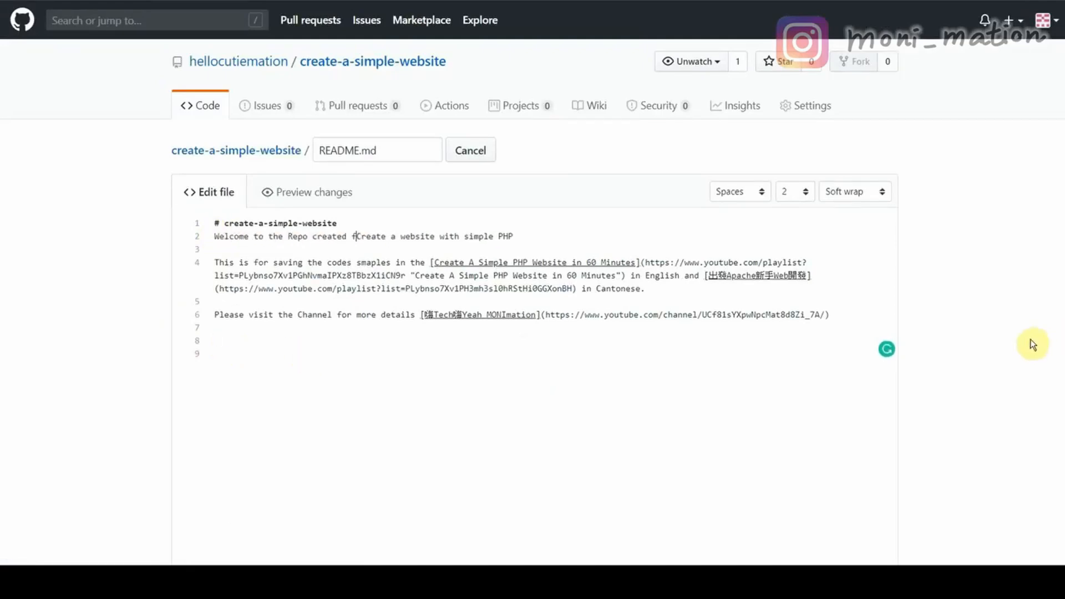
{"action": "left_click", "coordinate": [762, 235]}
{"action": "type", "text": "videos /"}
{"action": "double_click", "coordinate": [758, 276]}
{"action": "key", "text": "ctrl+c"}
{"action": "left_click", "coordinate": [590, 236]}
{"action": "key", "text": "ctrl+v"}
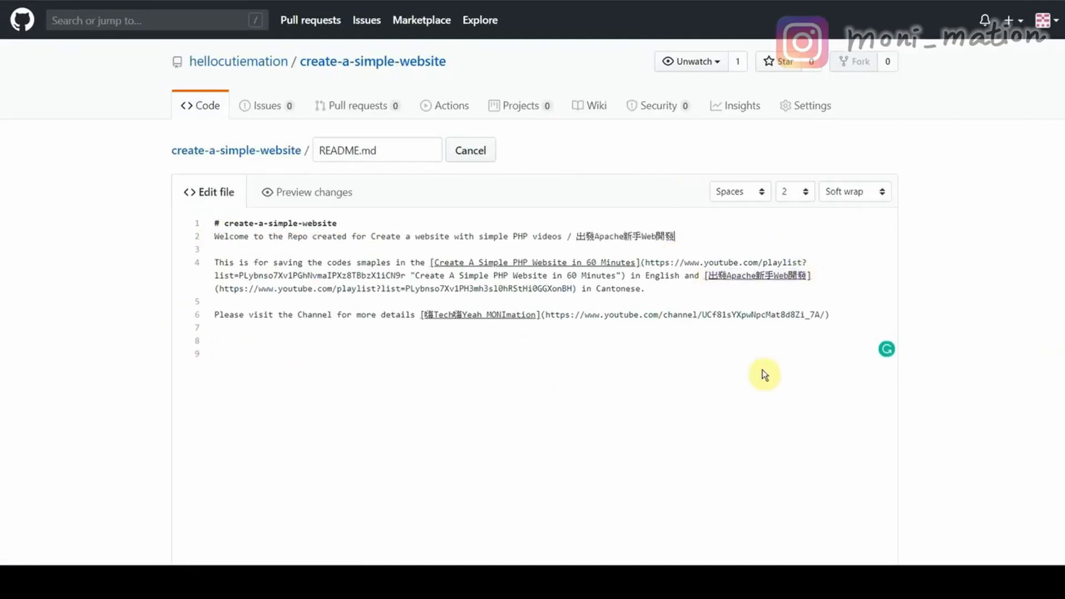
Commit the change with description 'Delete Haha and modified the description'.
{"action": "scroll", "coordinate": [1009, 320], "scroll_direction": "down", "scroll_amount": 5}
{"action": "left_click", "coordinate": [882, 427]}
{"action": "type", "text": "Delete Haha and modified the description"}
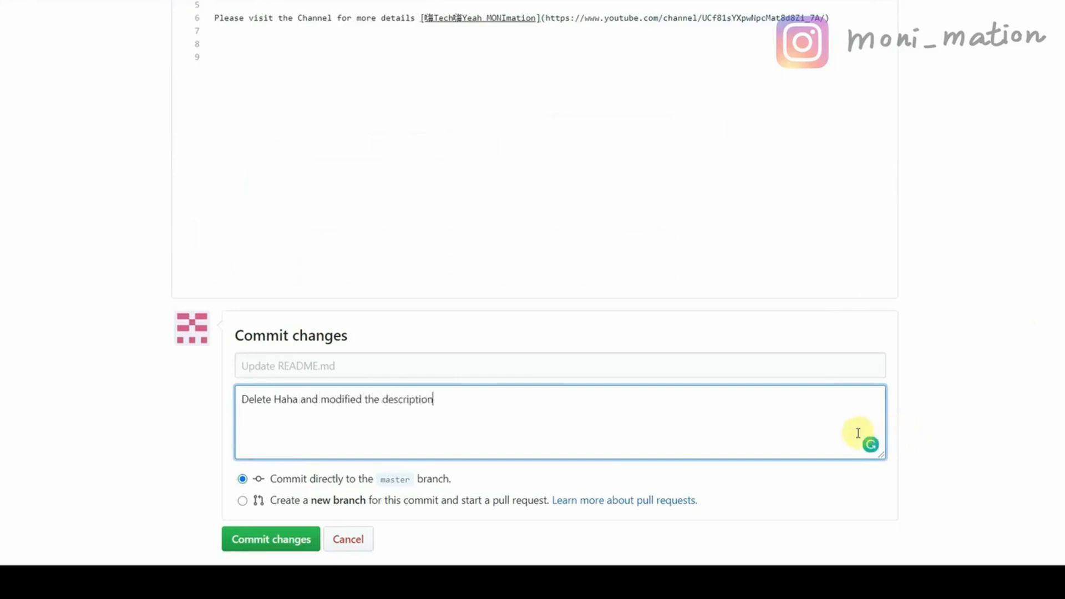
{"action": "key", "text": "ctrl+Return"}
Review the three commits in the Insights network graph, then return to Code.
{"action": "left_click", "coordinate": [733, 111]}
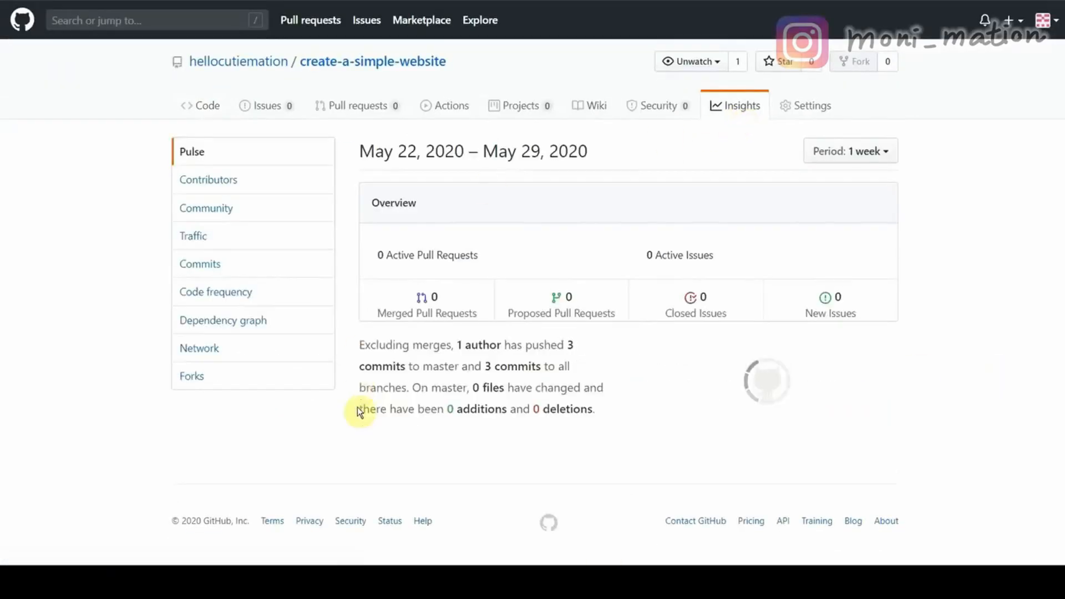
{"action": "left_click", "coordinate": [208, 352]}
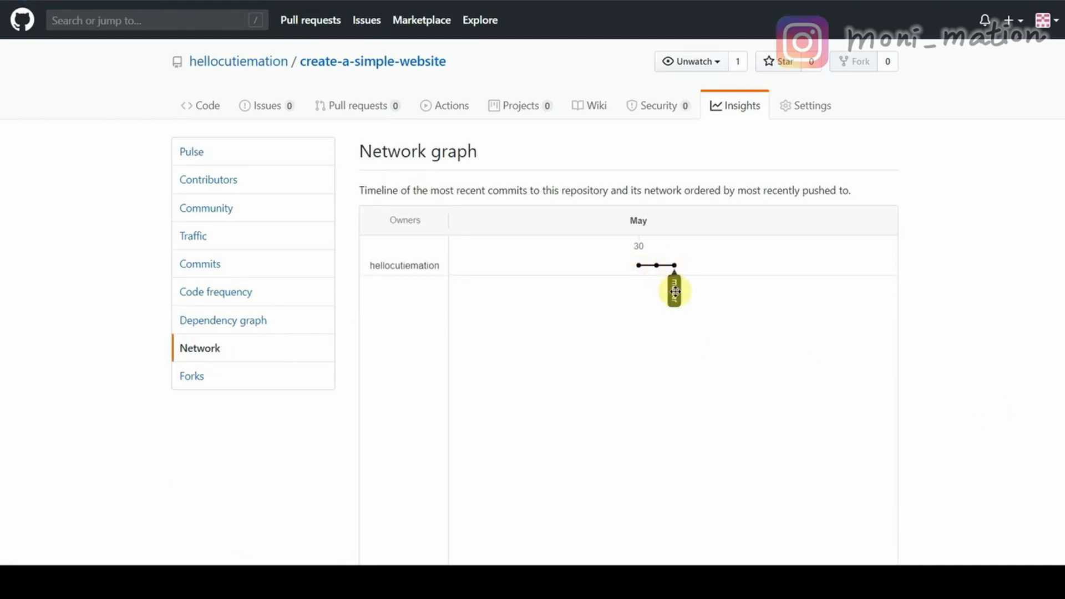
{"action": "left_click", "coordinate": [209, 109]}
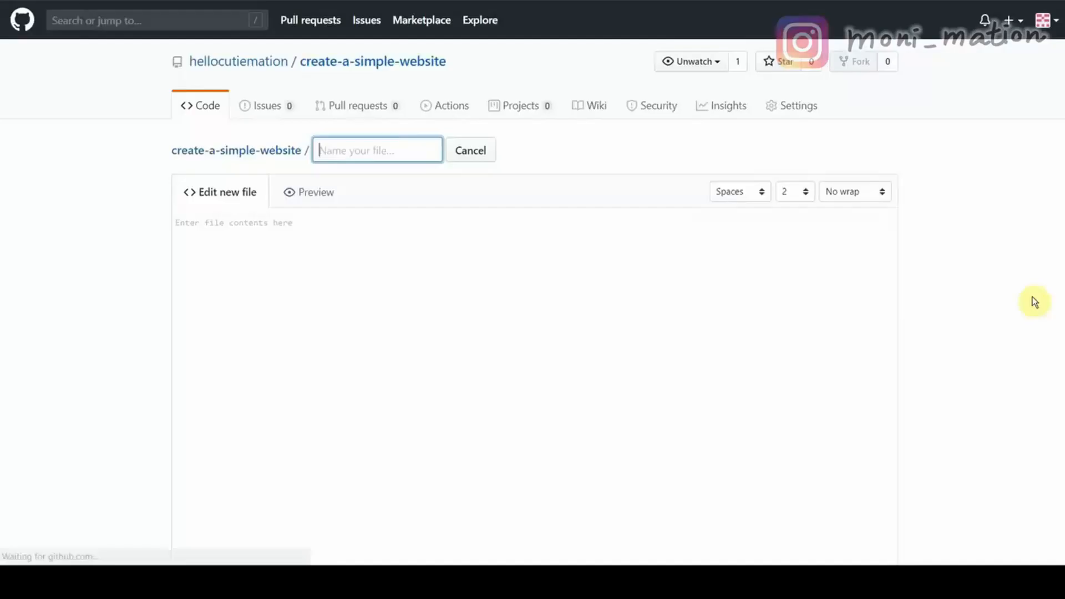
Create index.php containing the pasted PHP routing code and commit it.
{"action": "type", "text": "index.php"}
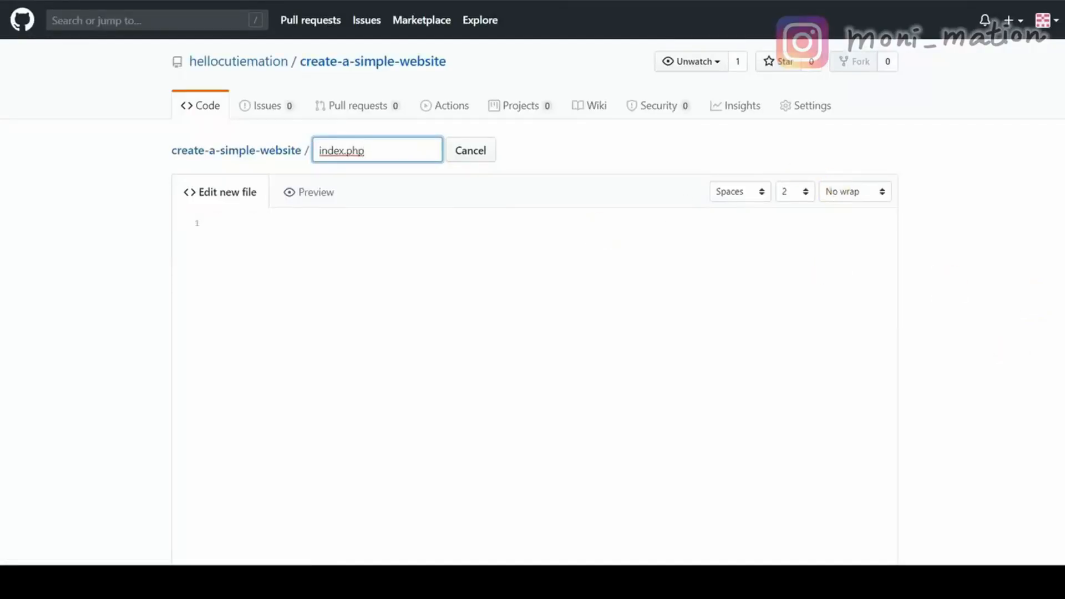
{"action": "left_click", "coordinate": [222, 223]}
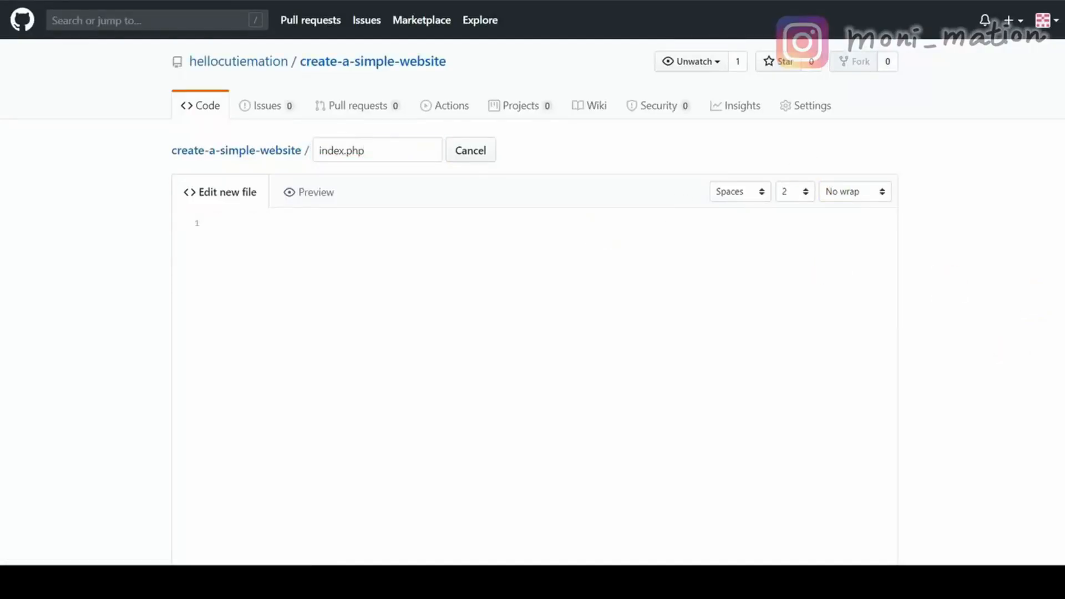
{"action": "key", "text": "ctrl+v"}
{"action": "scroll", "coordinate": [965, 380], "scroll_direction": "down", "scroll_amount": 6}
{"action": "left_click", "coordinate": [278, 467]}
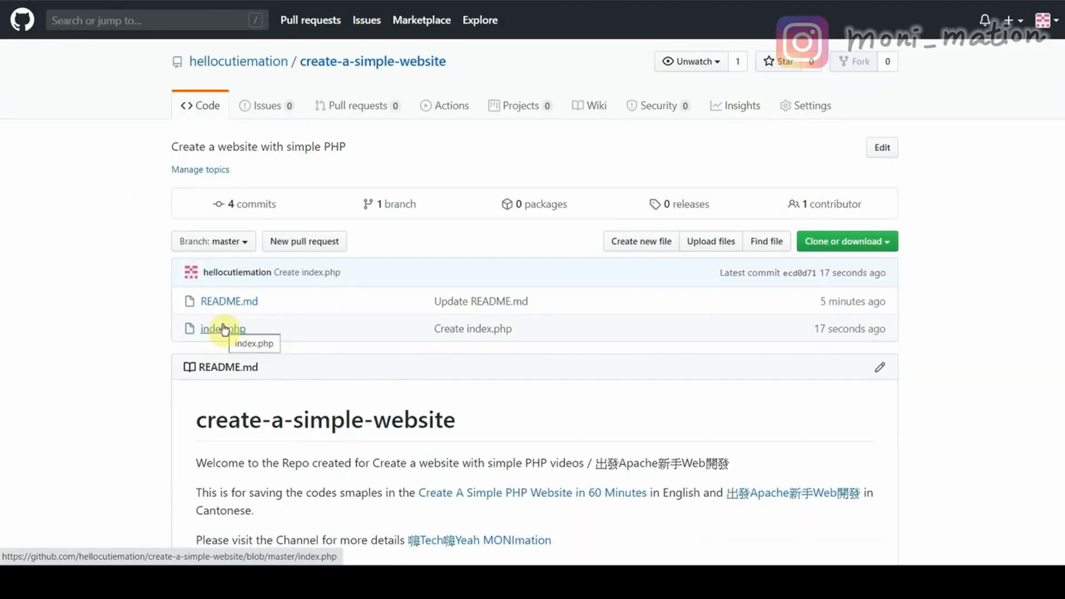
Add a 'test' case to index.php that requires views/test.php, then preview the change.
{"action": "left_click", "coordinate": [224, 328]}
{"action": "scroll", "coordinate": [944, 362], "scroll_direction": "down", "scroll_amount": 1}
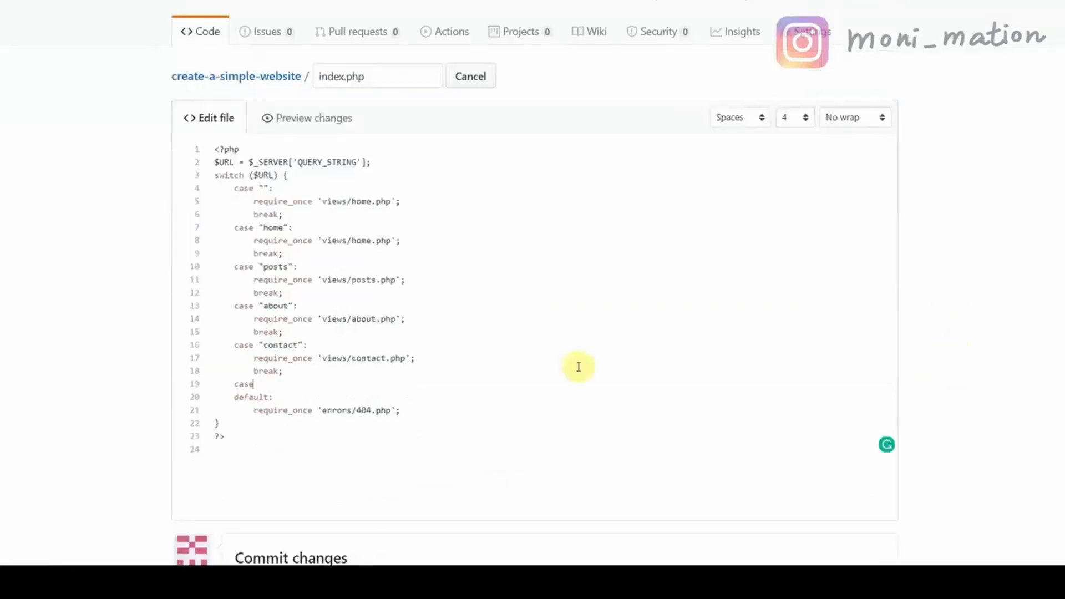
{"action": "type", "text": "test:"}
{"action": "key", "text": "Return"}
{"action": "type", "text": "require_once 'views/test.php';"}
{"action": "key", "text": "Return"}
{"action": "type", "text": "break;"}
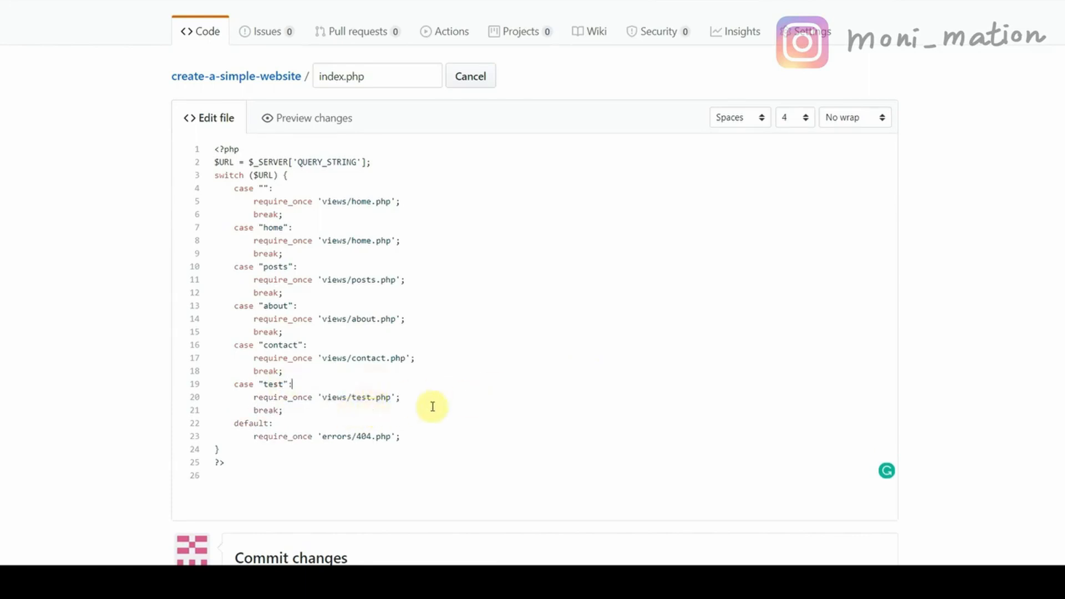
{"action": "left_click", "coordinate": [314, 118]}
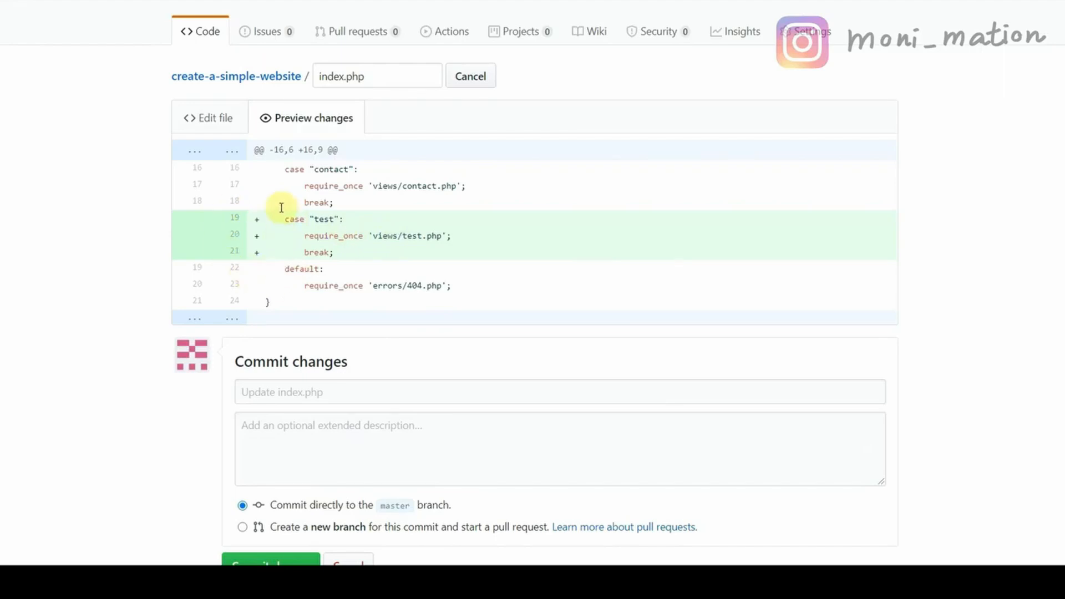
Commit the edit with description 'Add a case called test' and return to the repository page.
{"action": "left_click", "coordinate": [310, 423]}
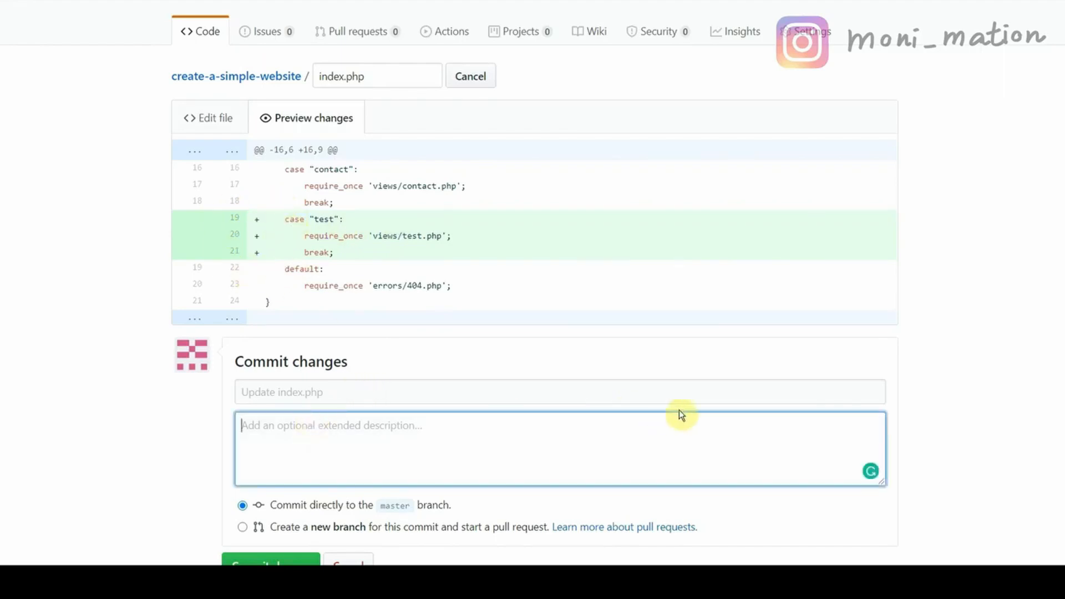
{"action": "type", "text": "Add a case called test"}
{"action": "scroll", "coordinate": [990, 307], "scroll_direction": "down", "scroll_amount": 1}
{"action": "left_click", "coordinate": [270, 502]}
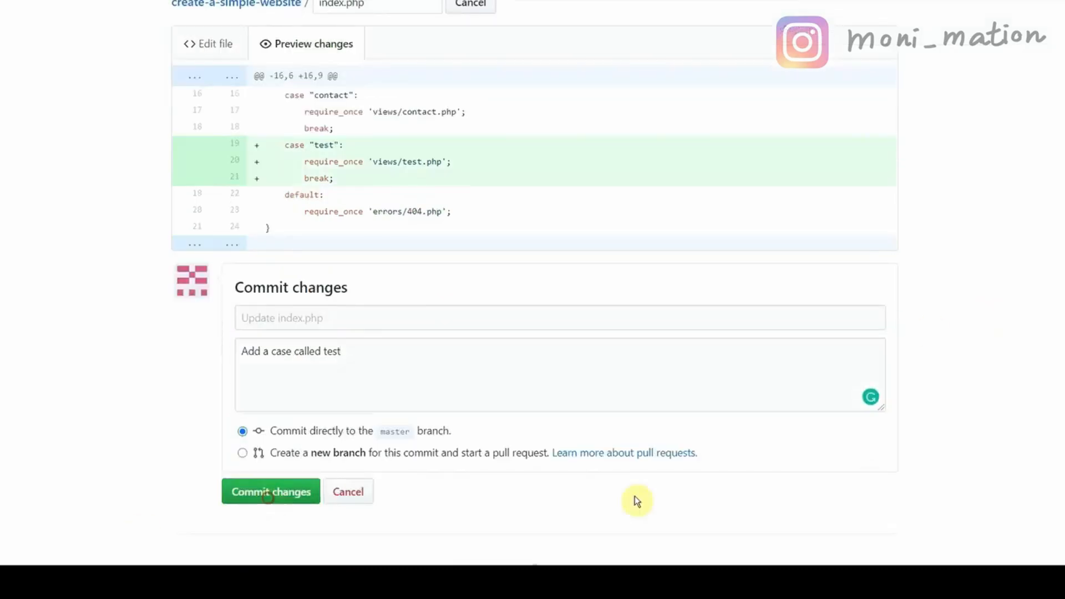
{"action": "left_click", "coordinate": [198, 103]}
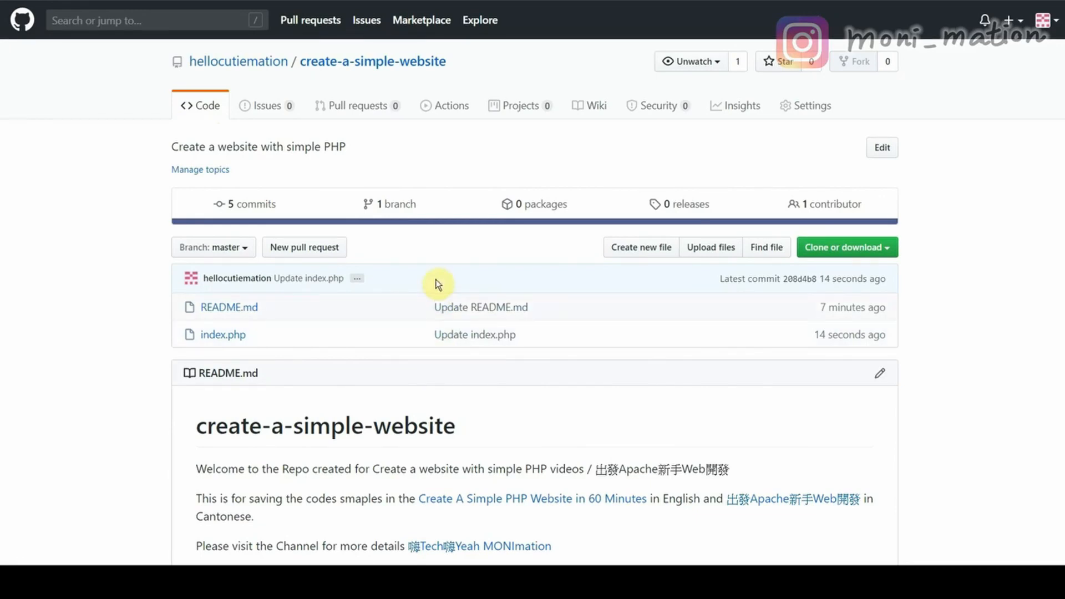
Delete the test case block (lines 19–21) from index.php and preview the deletion.
{"action": "left_click", "coordinate": [234, 334]}
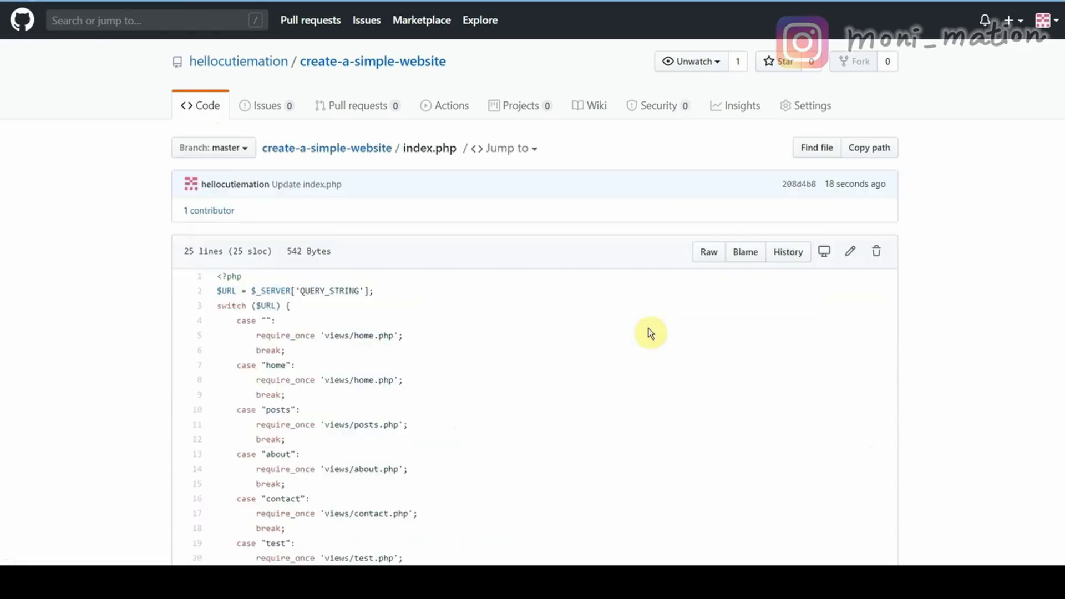
{"action": "scroll", "coordinate": [651, 333], "scroll_direction": "down", "scroll_amount": 2}
{"action": "scroll", "coordinate": [651, 333], "scroll_direction": "down", "scroll_amount": 2}
{"action": "left_click", "coordinate": [851, 103]}
{"action": "left_click_drag", "start_coordinate": [288, 488], "coordinate": [231, 459]}
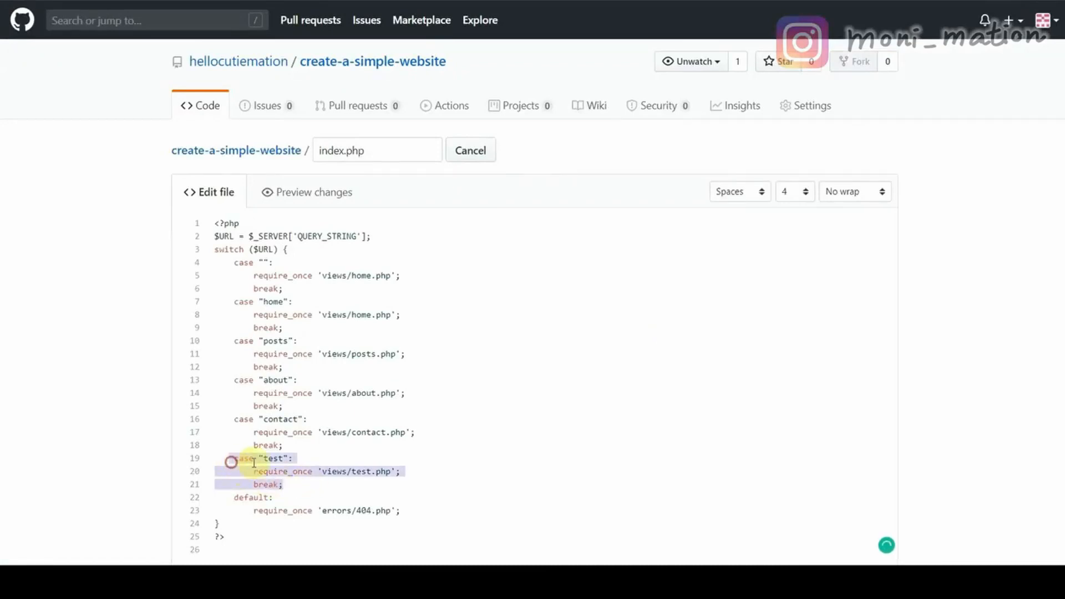
{"action": "key", "text": "BackSpace"}
{"action": "left_click", "coordinate": [339, 194]}
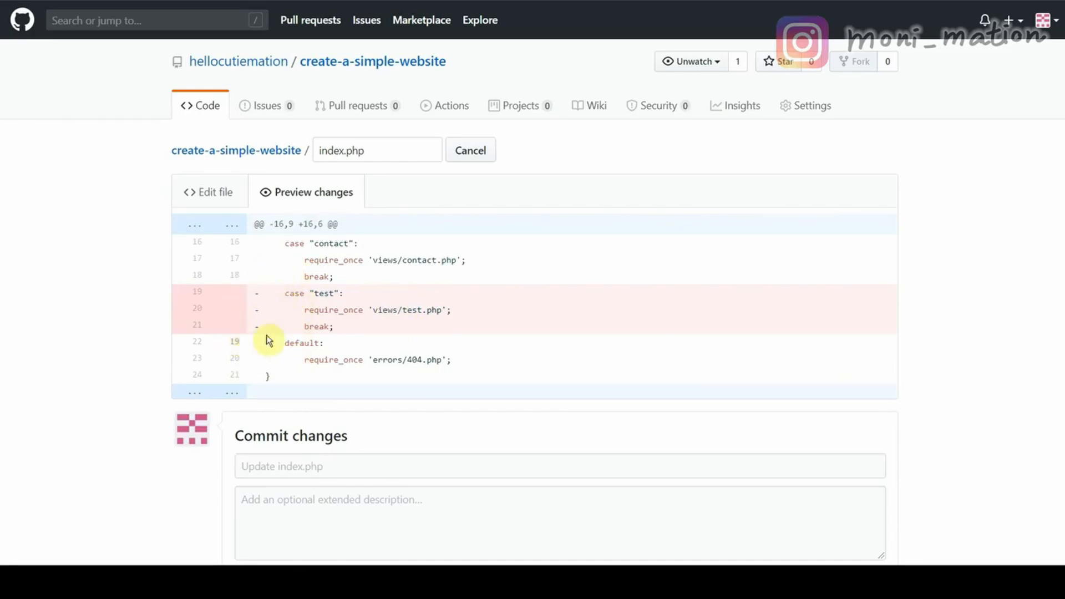
Duplicate the contact case as 'contact2' loading views/contact2.php and preview the changes.
{"action": "left_click", "coordinate": [215, 194]}
{"action": "scroll", "coordinate": [411, 291], "scroll_direction": "down", "scroll_amount": 4}
{"action": "left_click_drag", "start_coordinate": [234, 197], "coordinate": [307, 228]}
{"action": "key", "text": "ctrl+c"}
{"action": "left_click", "coordinate": [307, 228]}
{"action": "key", "text": "Return"}
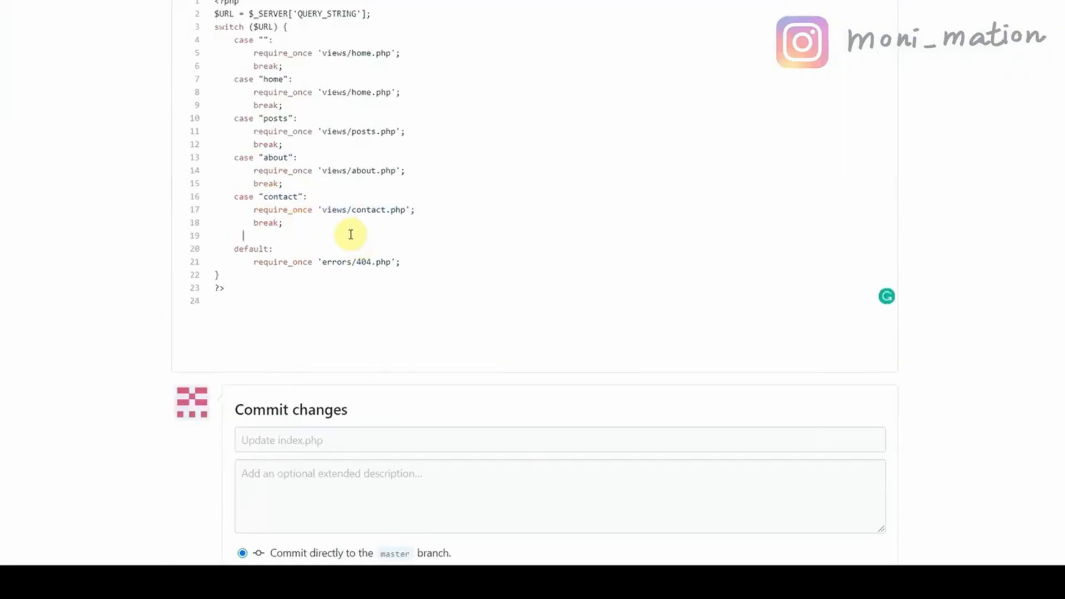
{"action": "key", "text": "ctrl+v"}
{"action": "left_click", "coordinate": [299, 235]}
{"action": "type", "text": "2"}
{"action": "left_click", "coordinate": [387, 251]}
{"action": "type", "text": "2"}
{"action": "scroll", "coordinate": [571, 254], "scroll_direction": "up", "scroll_amount": 4}
{"action": "left_click", "coordinate": [297, 195]}
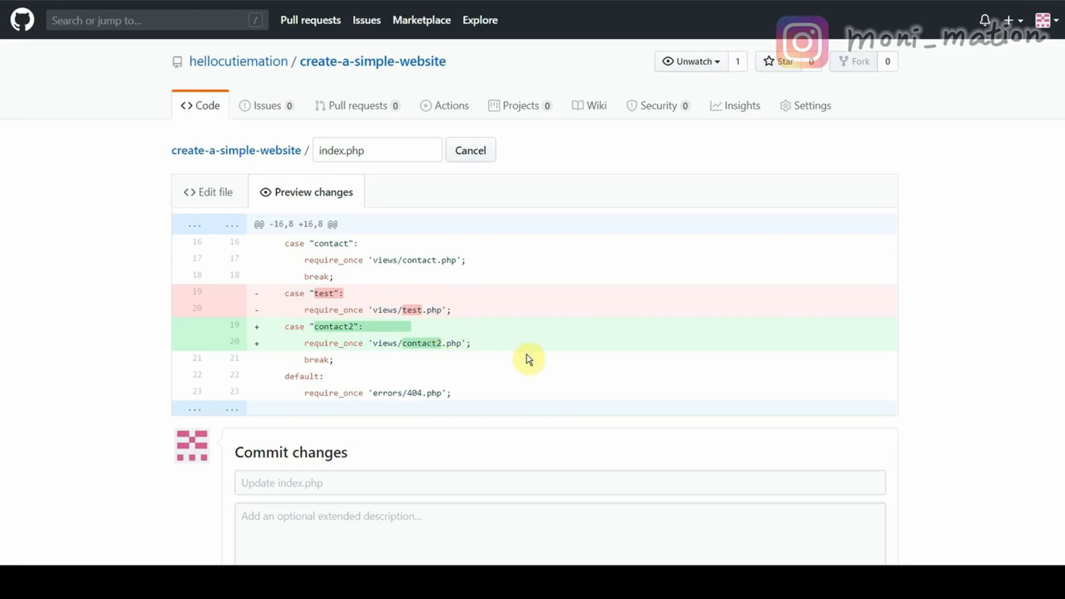
Remove the contact2 case block and its leftover blank line, then preview index.php.
{"action": "left_click", "coordinate": [221, 195]}
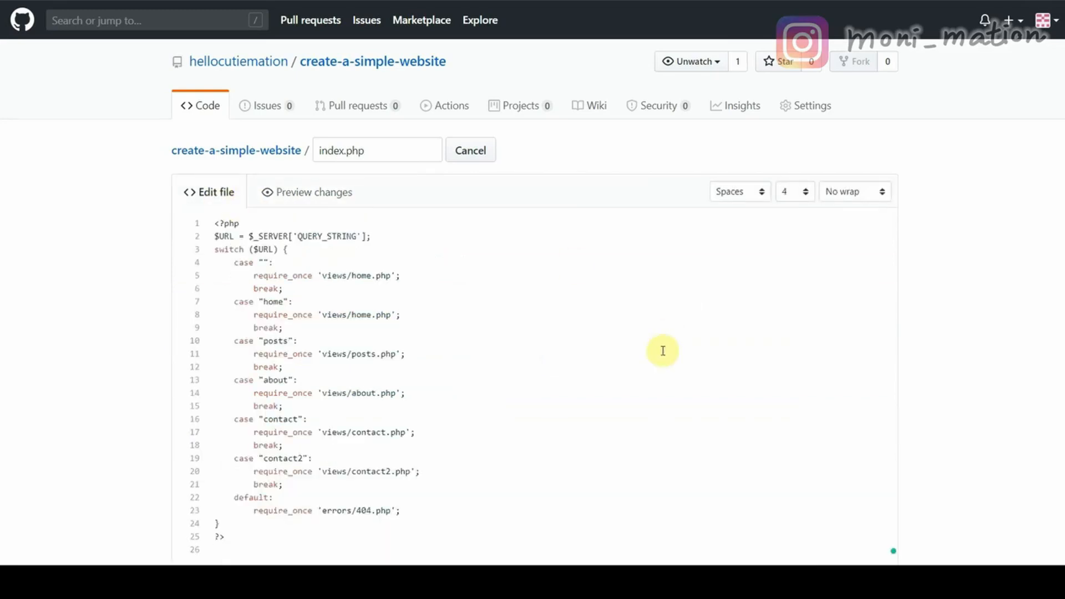
{"action": "left_click_drag", "start_coordinate": [292, 482], "coordinate": [231, 459]}
{"action": "key", "text": "BackSpace"}
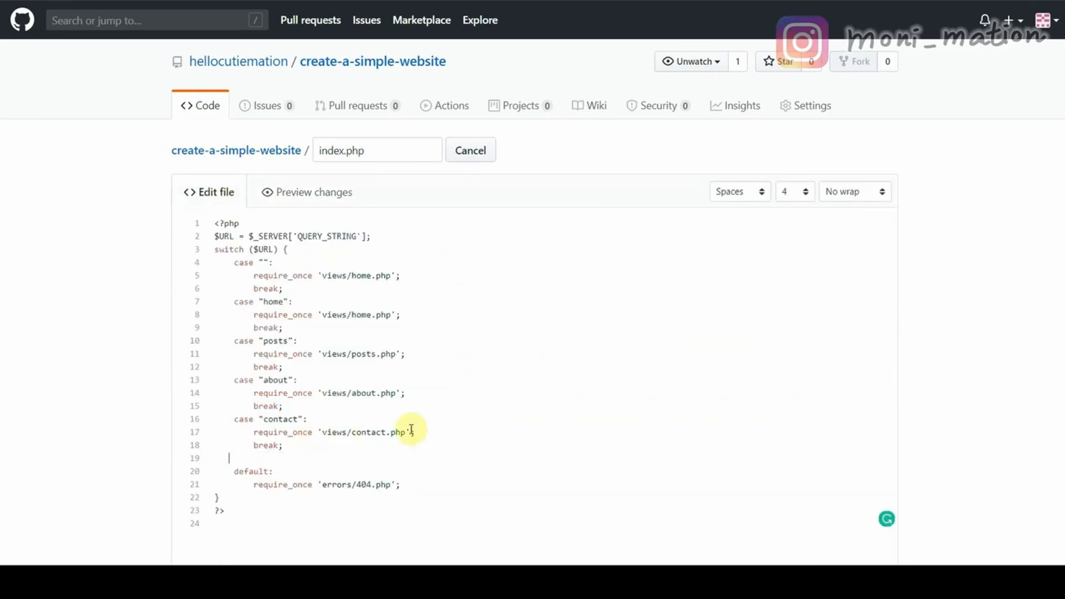
{"action": "key", "text": "BackSpace"}
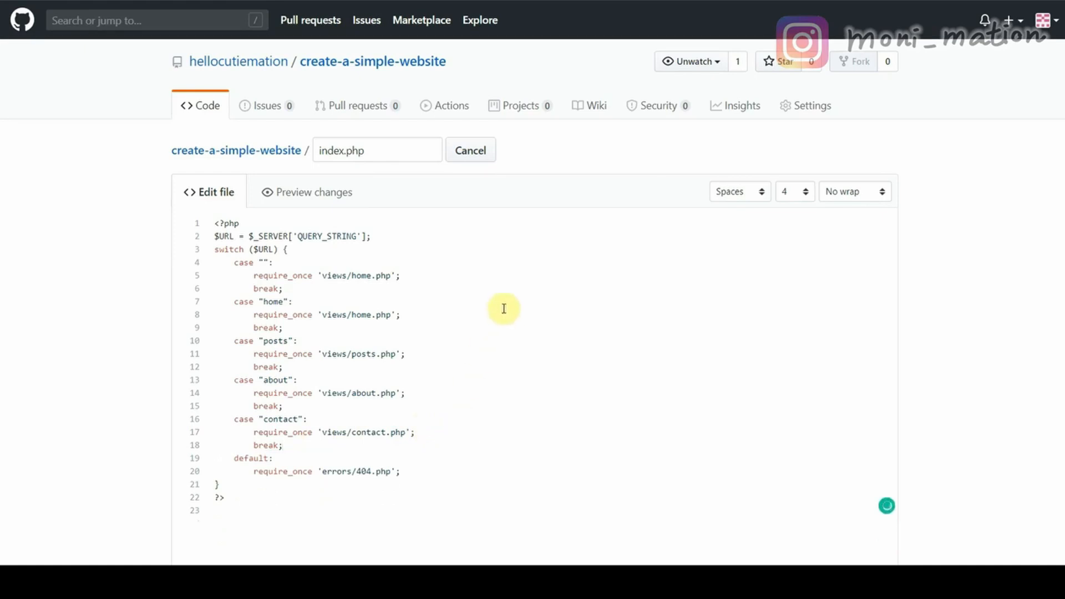
{"action": "left_click", "coordinate": [345, 192]}
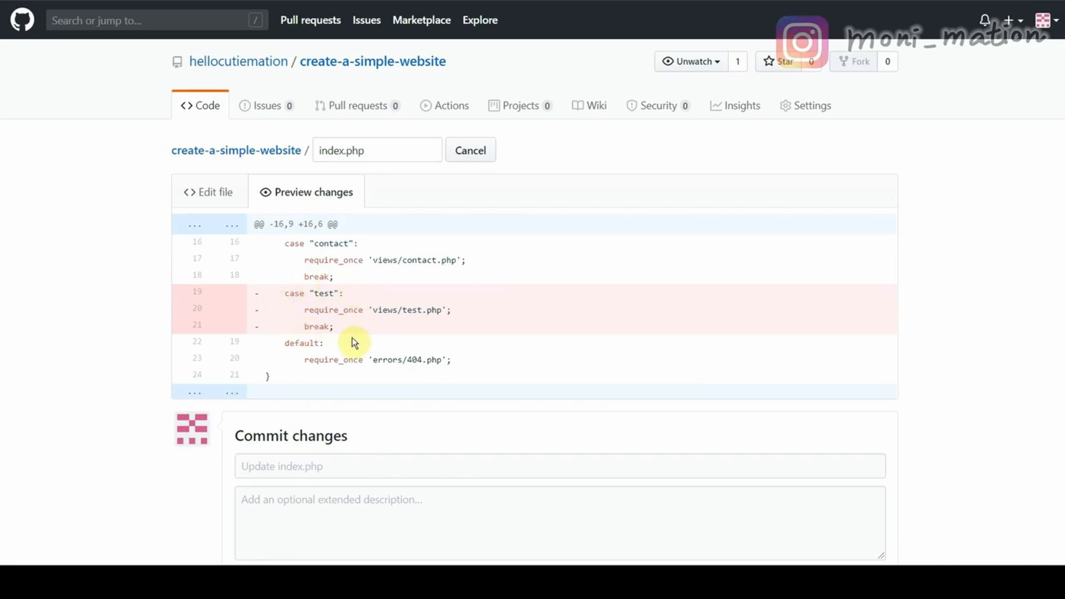
Commit index.php with the description 'Remove the test case'.
{"action": "left_click", "coordinate": [217, 196]}
{"action": "scroll", "coordinate": [321, 411], "scroll_direction": "down", "scroll_amount": 5}
{"action": "left_click", "coordinate": [411, 419]}
{"action": "type", "text": "rem"}
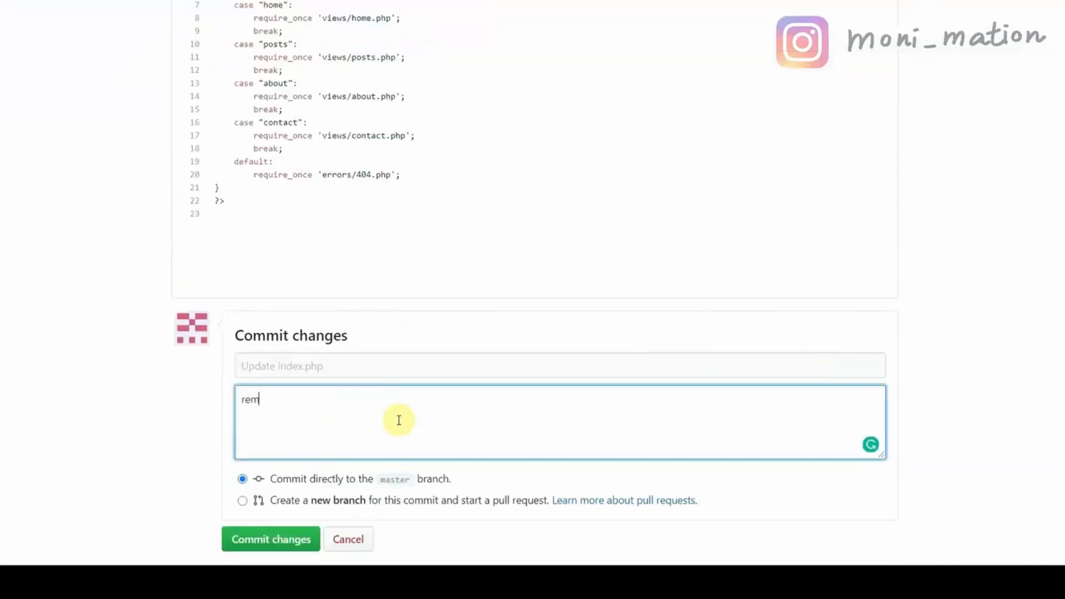
{"action": "left_click", "coordinate": [280, 549]}
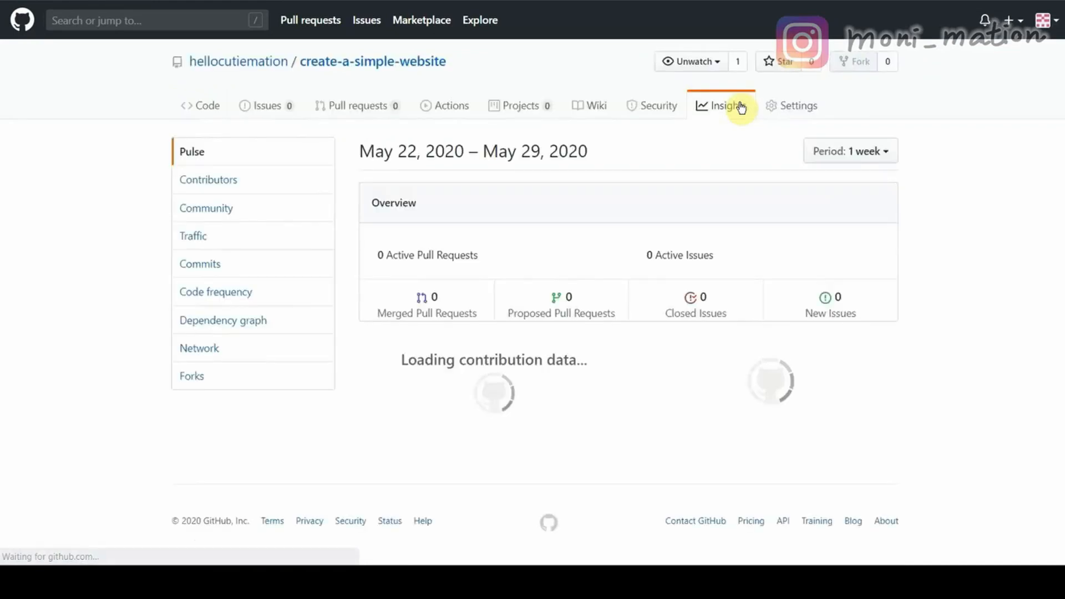